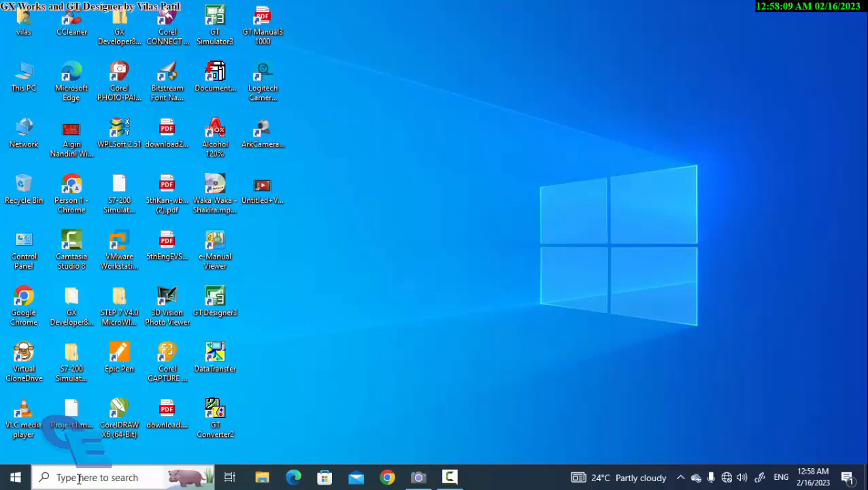
# Find GT Designer3 with the Windows search and launch it.
pyautogui.click(79, 478)
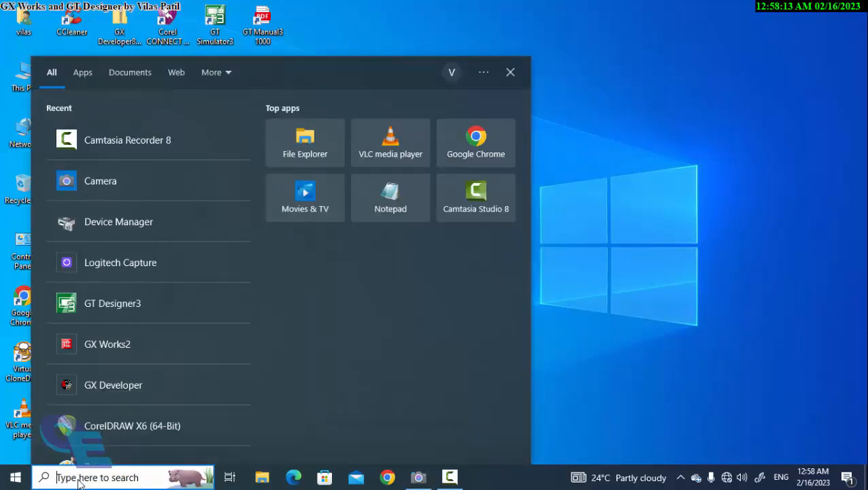
pyautogui.write('gt')
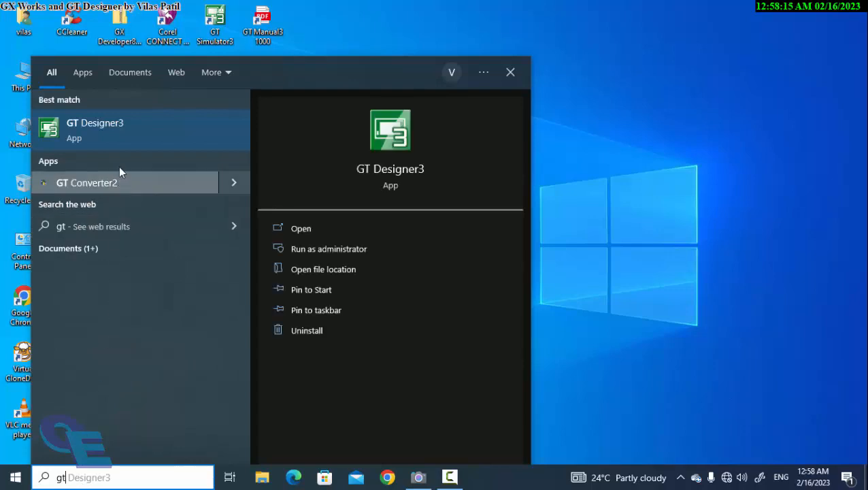
pyautogui.click(121, 131)
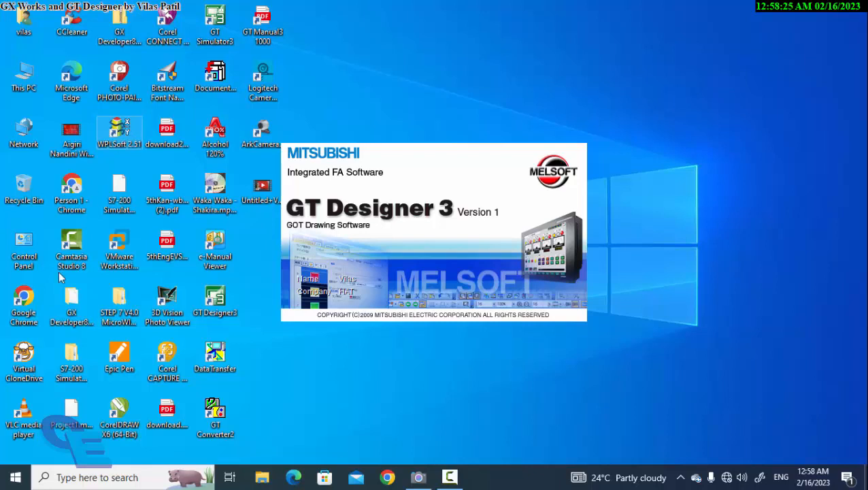
# Find GX Works2 with the Windows search and launch it.
pyautogui.click(92, 477)
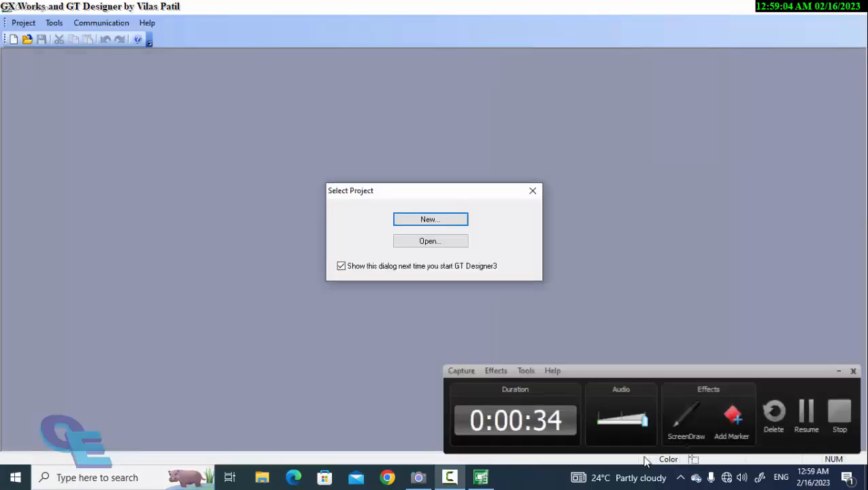
pyautogui.click(116, 476)
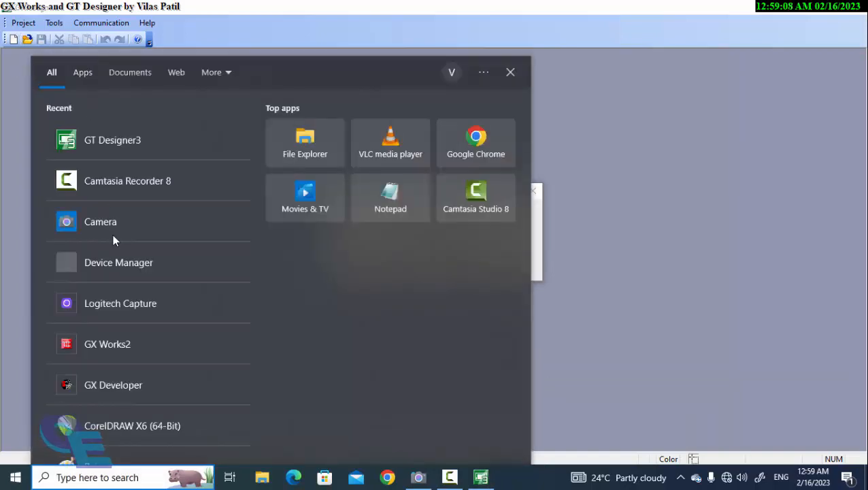
pyautogui.write('gx')
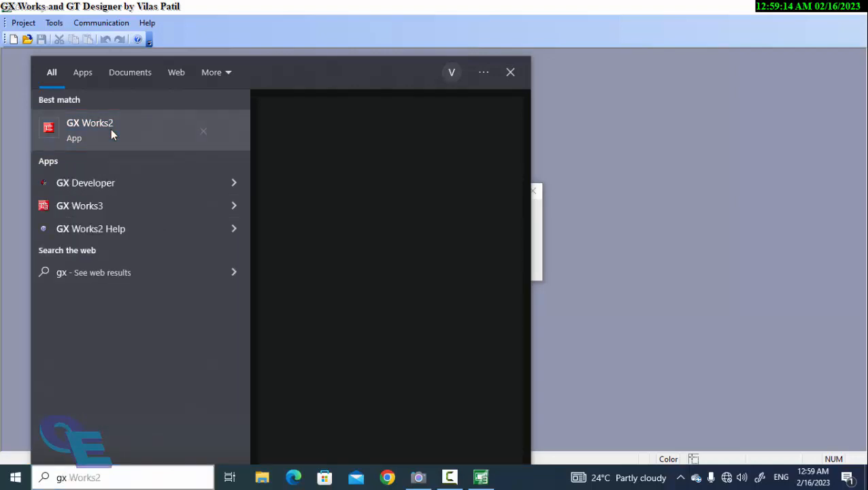
pyautogui.click(112, 133)
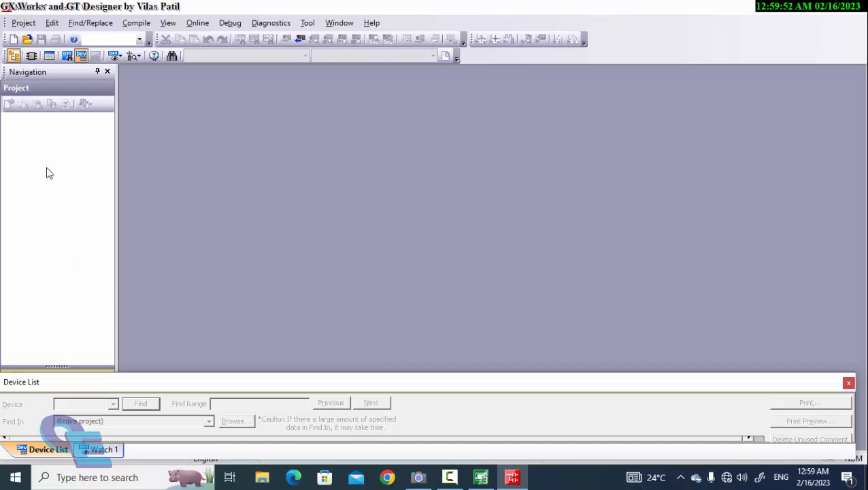
# Create a new Simple Project for the FXCPU series, type FX3G/FX3GC, with Ladder as the language.
pyautogui.click(23, 23)
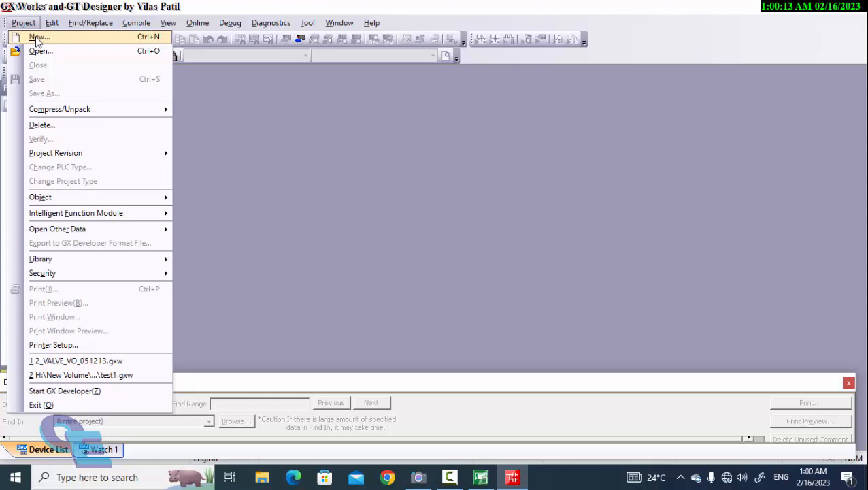
pyautogui.click(37, 39)
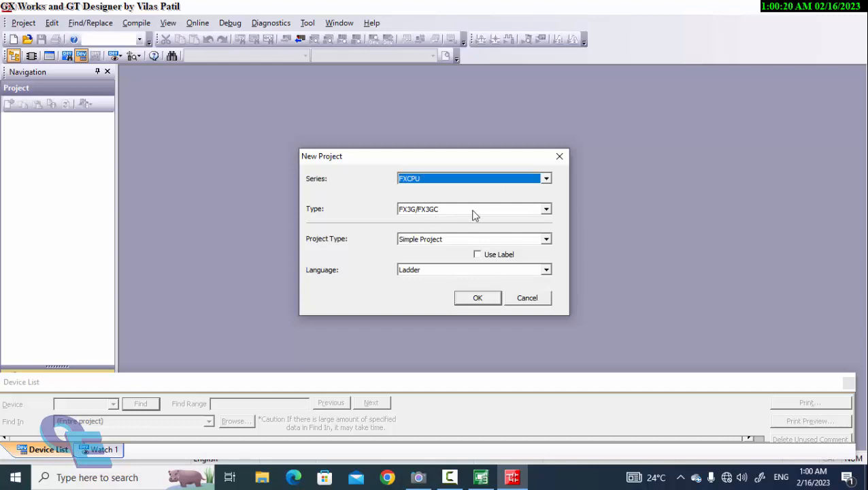
pyautogui.click(435, 270)
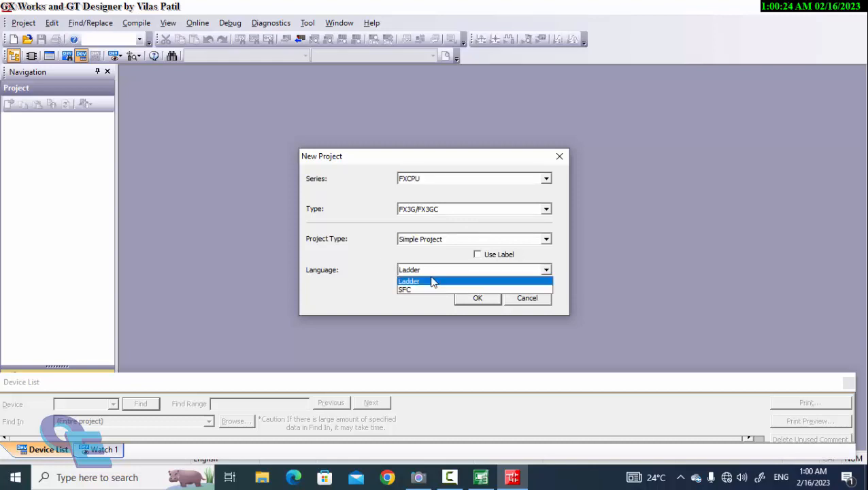
pyautogui.click(434, 271)
pyautogui.click(469, 299)
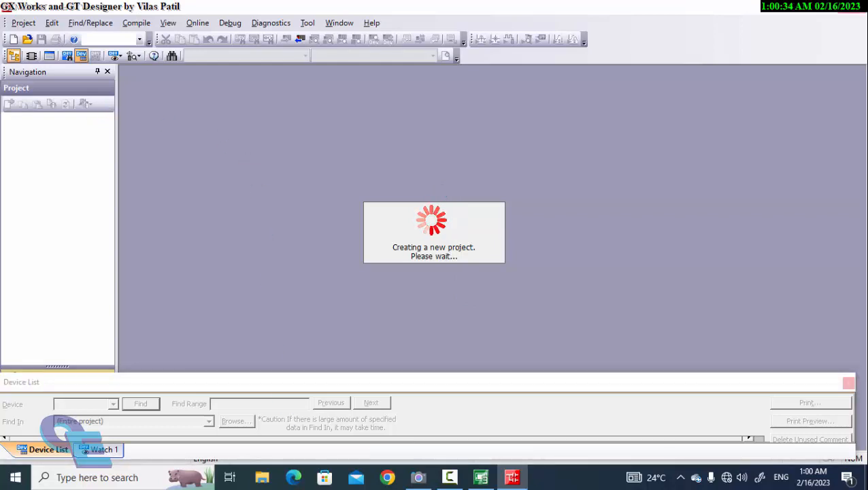
# Switch to GT Designer3 and start a new project with GOT type GT16**-V (640x480) and 256 colors.
pyautogui.click(479, 477)
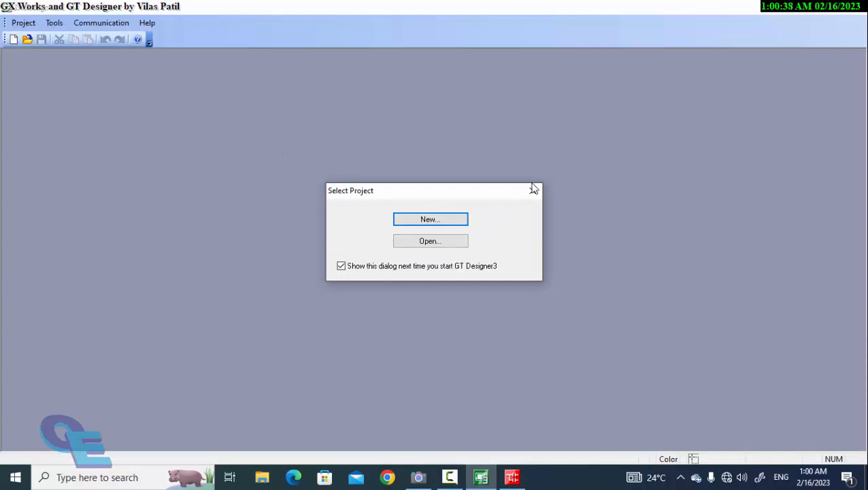
pyautogui.click(430, 226)
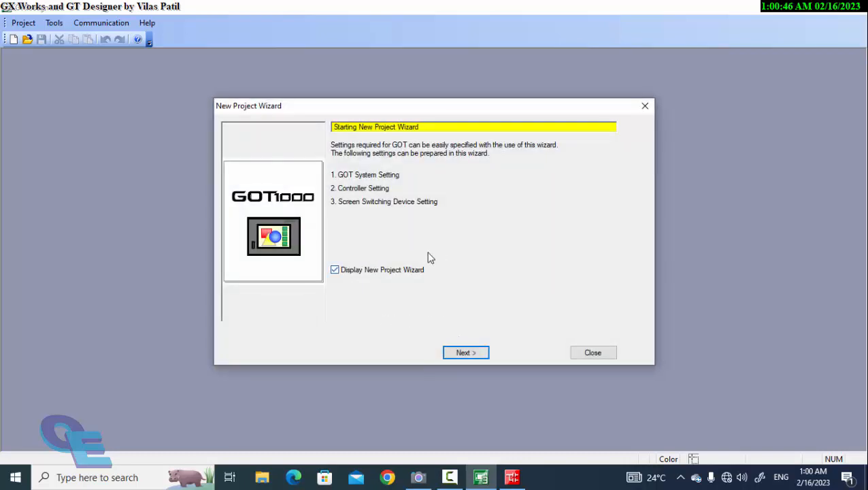
pyautogui.click(466, 353)
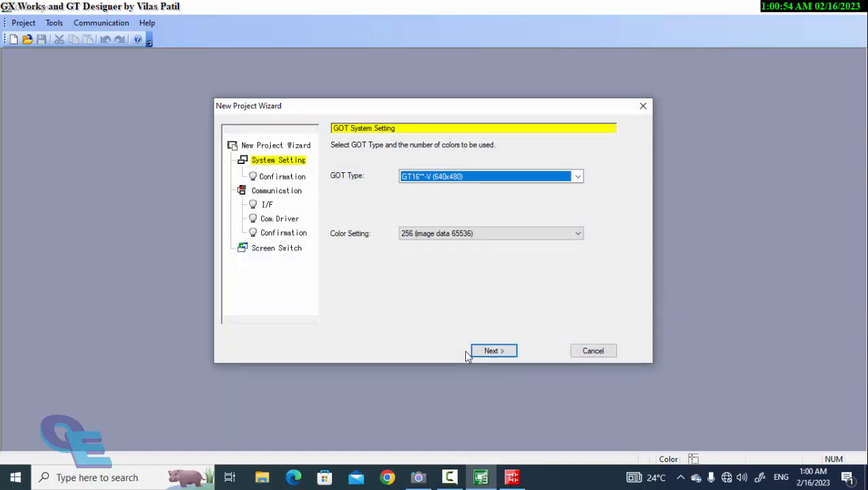
pyautogui.click(459, 183)
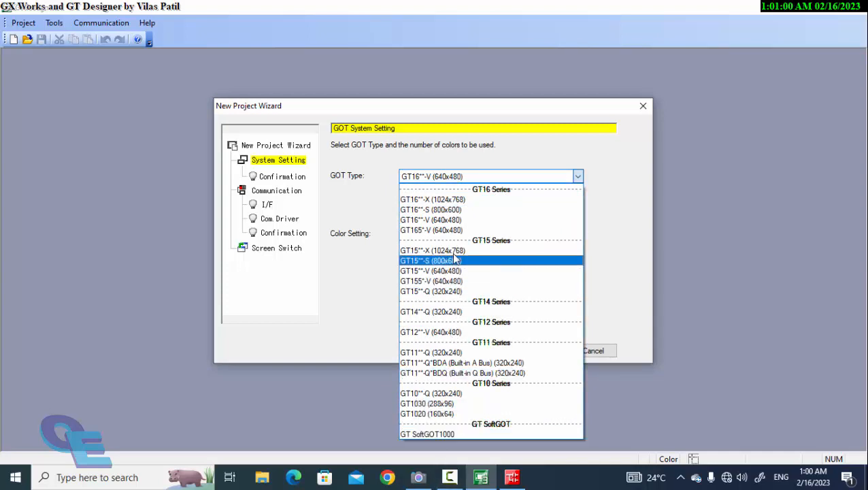
pyautogui.click(503, 151)
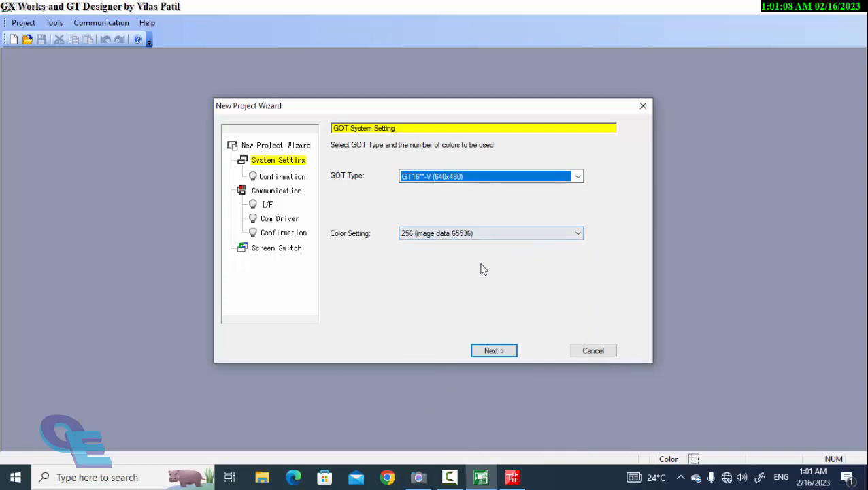
pyautogui.click(514, 353)
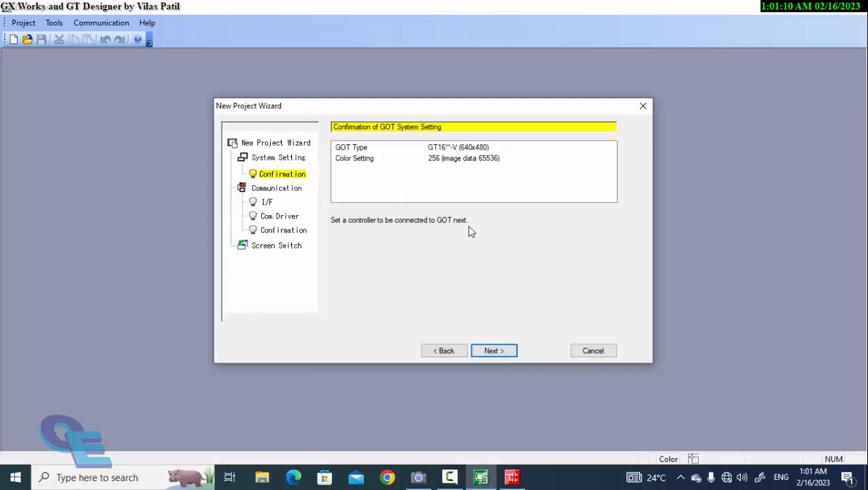
pyautogui.click(503, 351)
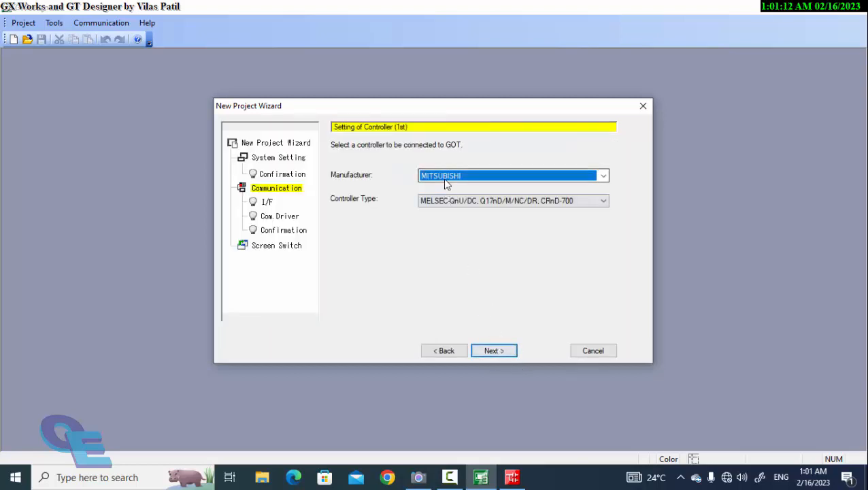
# Keep MITSUBISHI as the manufacturer and select MELSEC-FX as the controller type for the GOT.
pyautogui.click(497, 179)
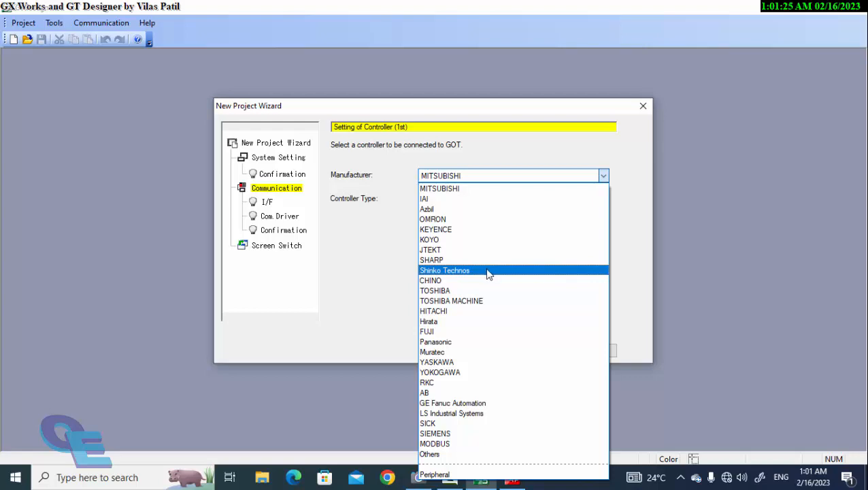
pyautogui.click(636, 181)
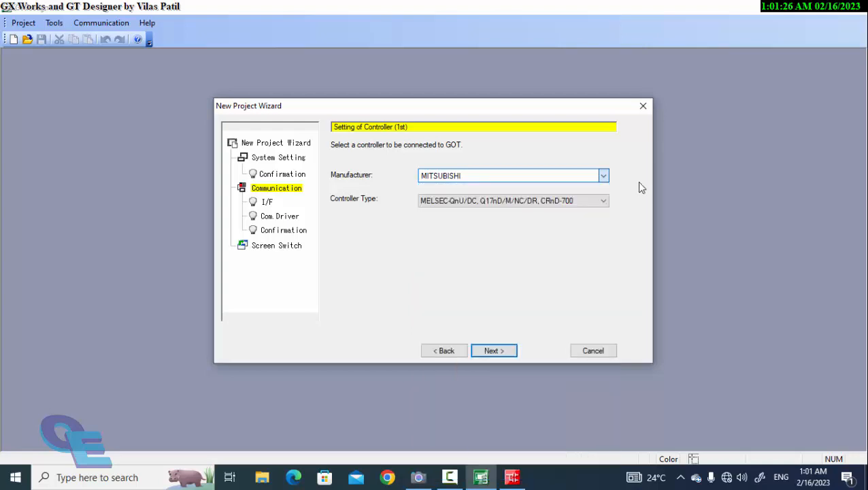
pyautogui.click(445, 204)
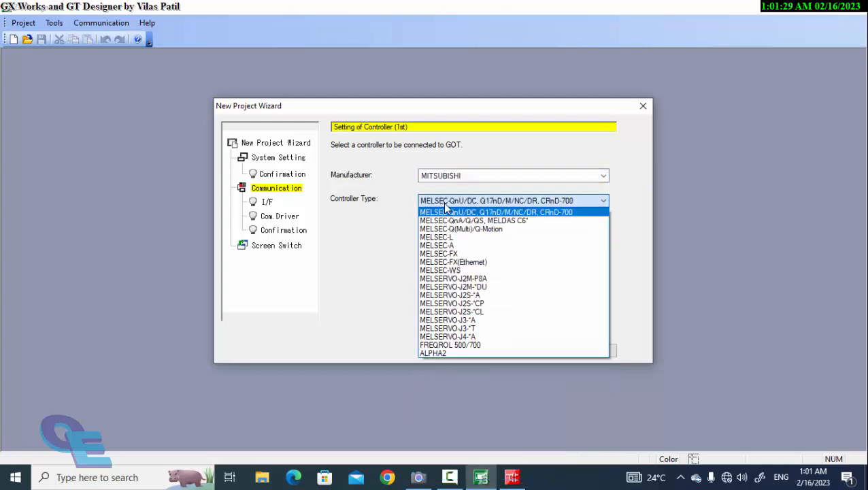
pyautogui.click(448, 255)
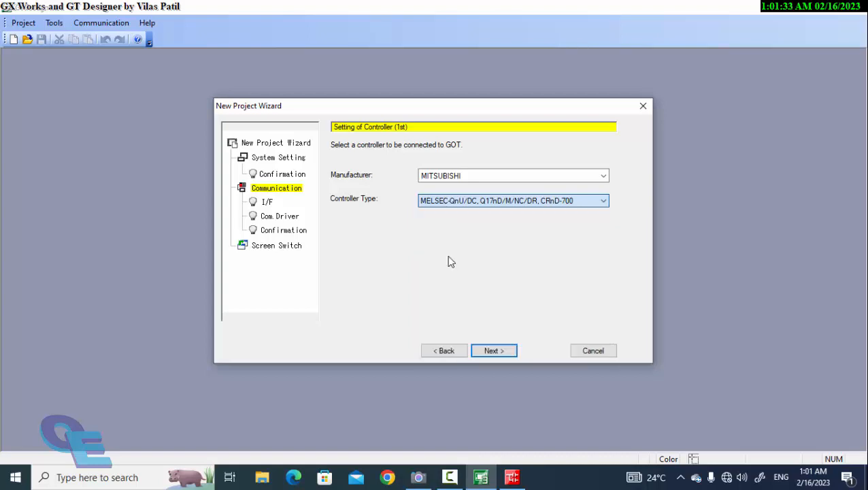
pyautogui.click(492, 350)
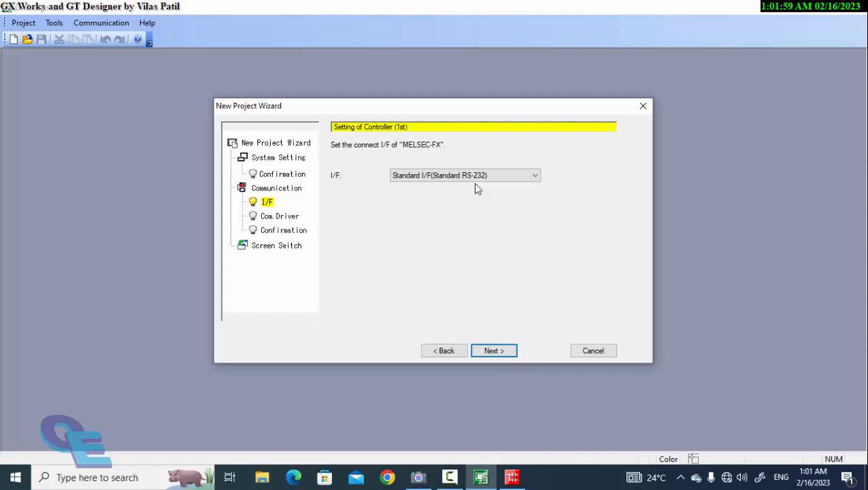
# Accept the Standard I/F (Standard RS-232) interface and choose MELSEC-FX as the communication driver.
pyautogui.click(493, 350)
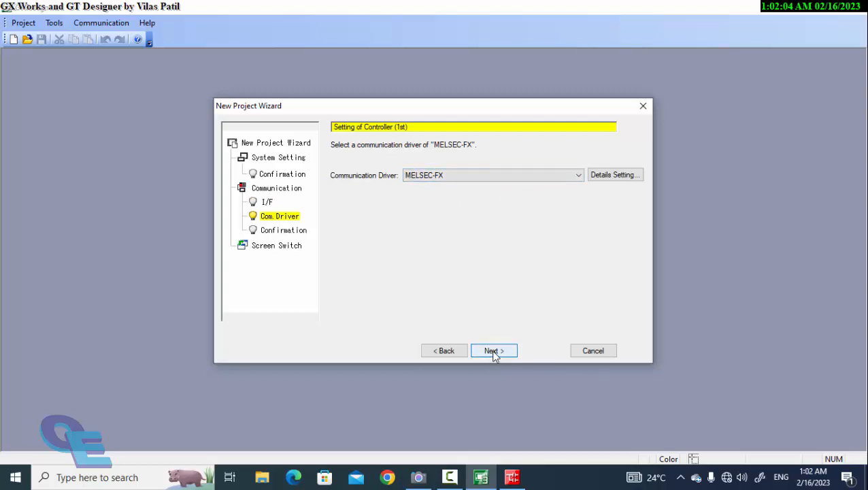
pyautogui.click(537, 175)
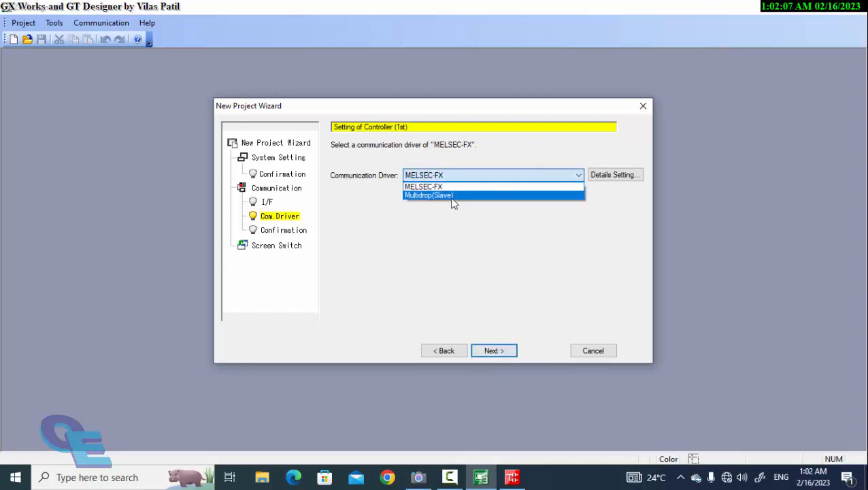
pyautogui.click(501, 185)
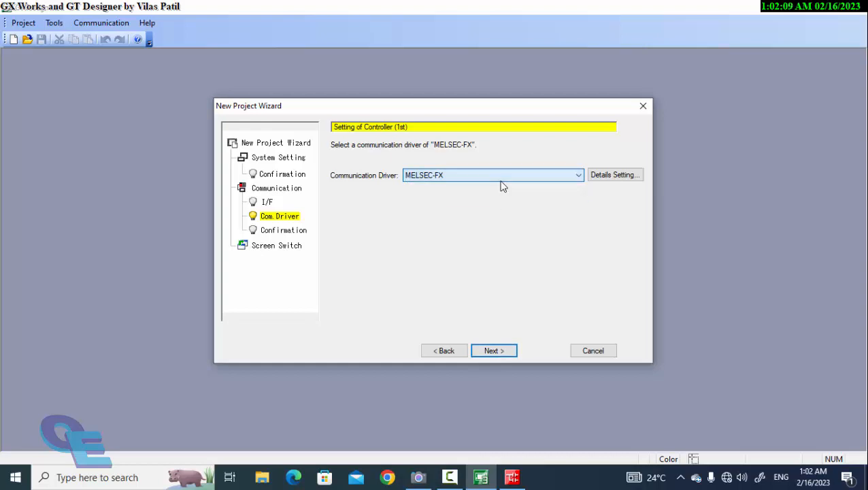
pyautogui.click(496, 351)
# Accept the communication settings, keep GD100 and GD101 as screen switching devices, and finish the project wizard.
pyautogui.click(496, 352)
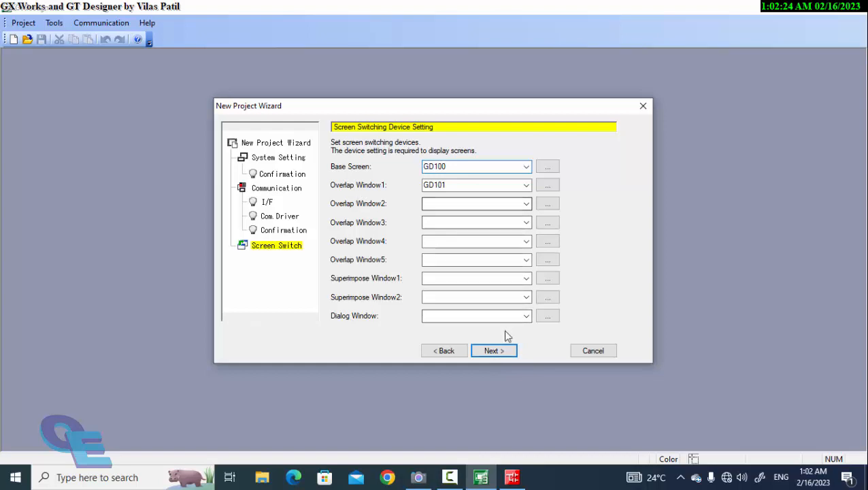
pyautogui.click(506, 353)
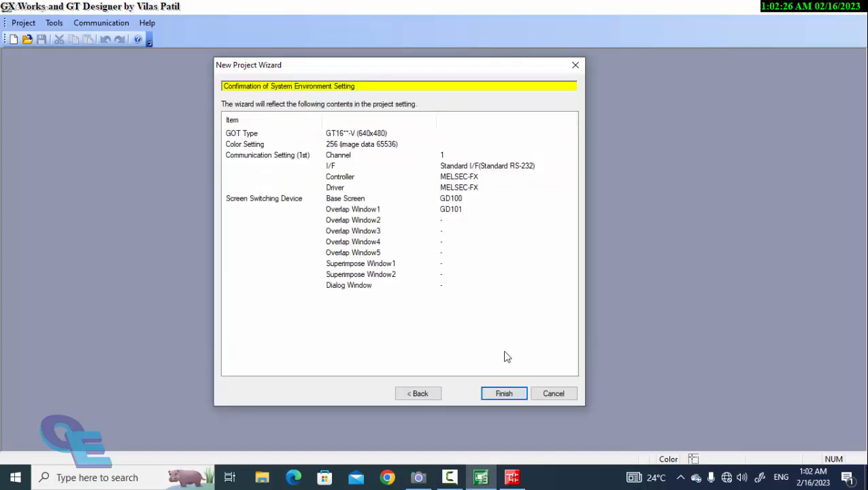
pyautogui.click(503, 393)
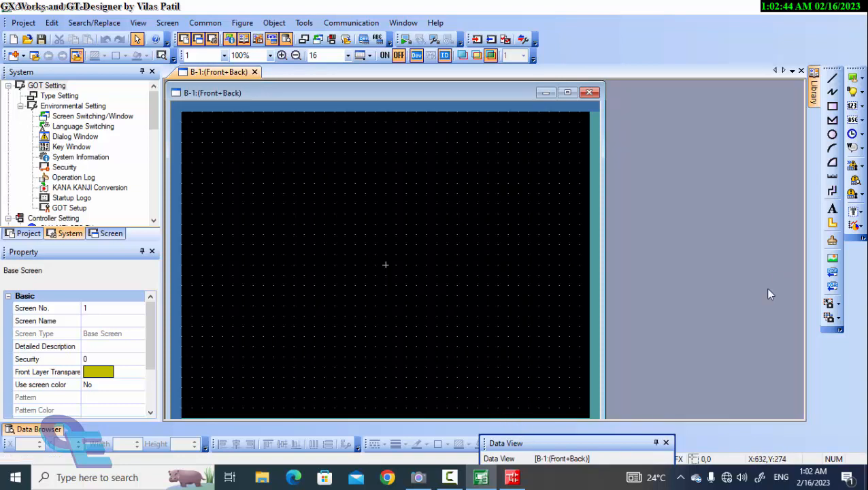
# Switch to GX Works2 and add a normally open contact M0 and a normally closed contact M1 in the first rung.
pyautogui.click(487, 480)
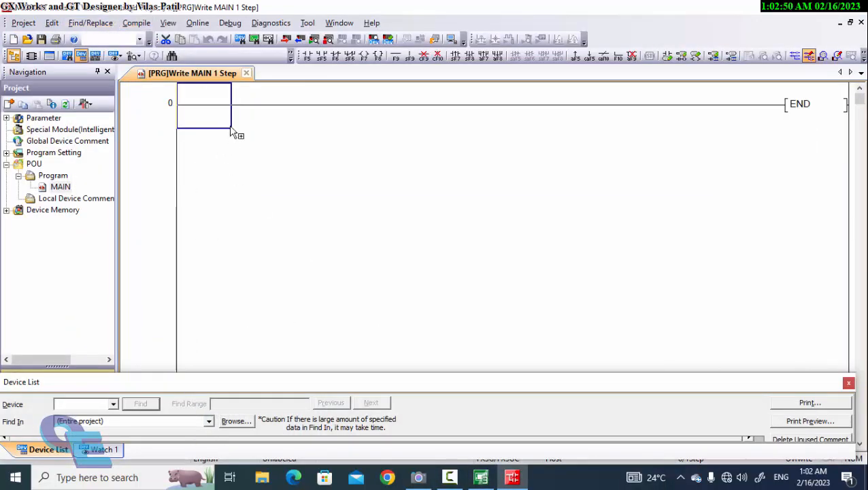
pyautogui.click(308, 59)
pyautogui.write('m0')
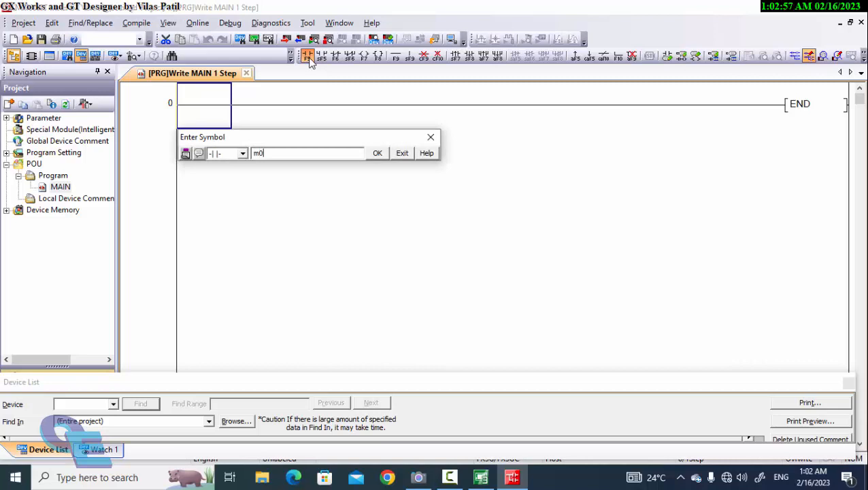
pyautogui.press('Return')
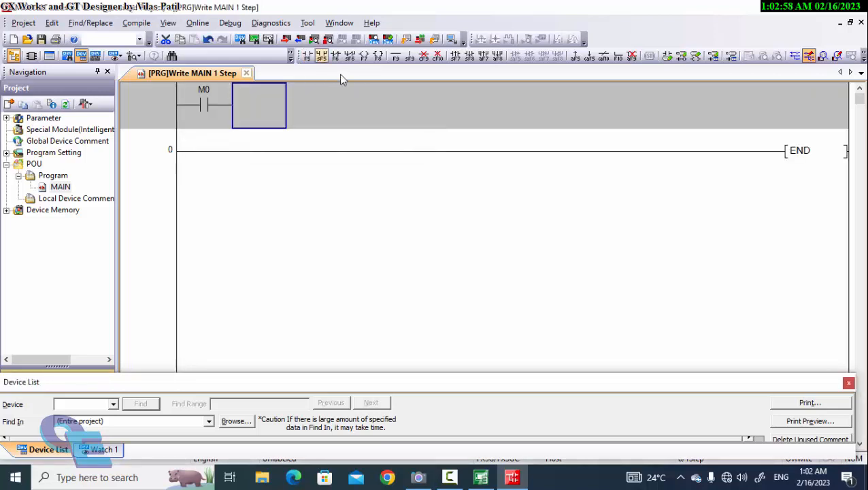
pyautogui.click(336, 56)
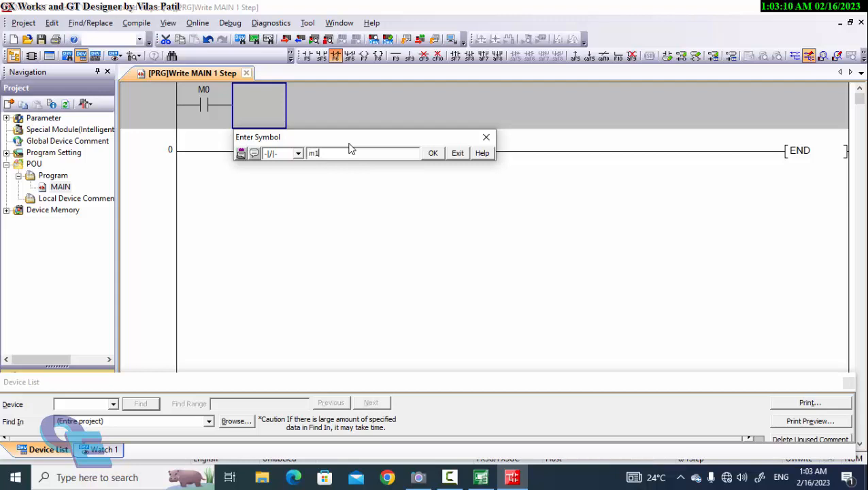
pyautogui.press('Return')
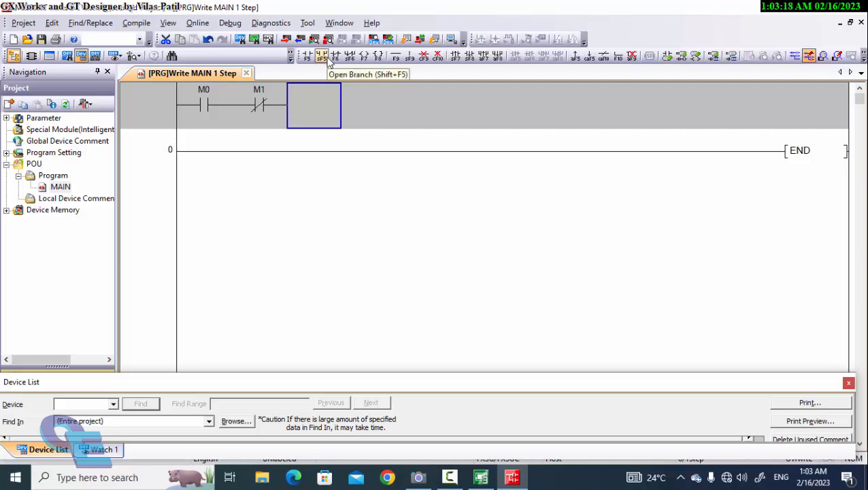
# Finish the first rung with output coil Y000 and add a parallel normally open contact Y000 beneath M0.
pyautogui.click(363, 57)
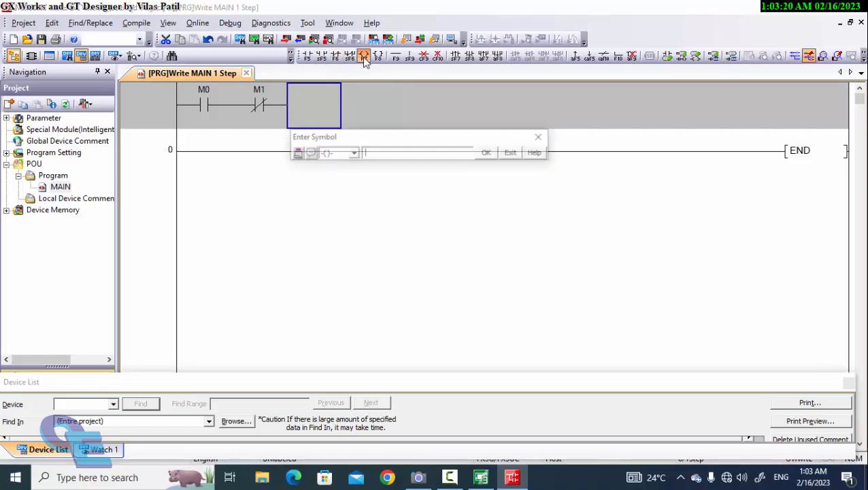
pyautogui.press('Return')
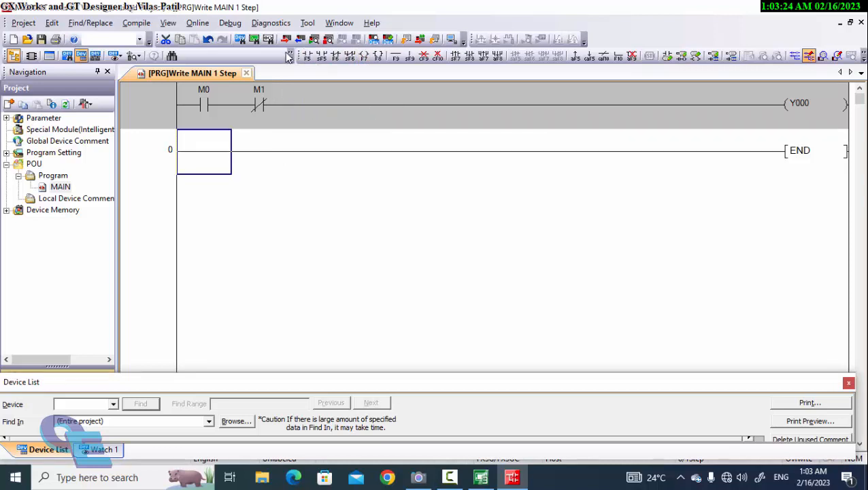
pyautogui.click(321, 56)
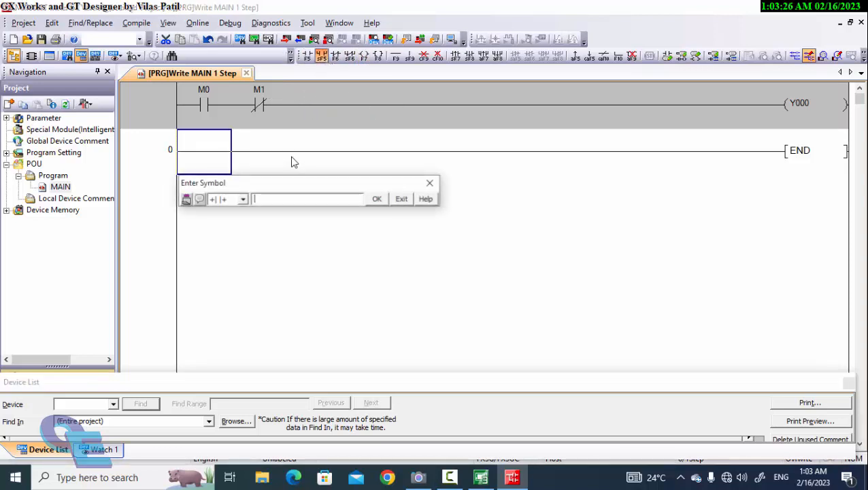
pyautogui.write('y0')
pyautogui.press('Return')
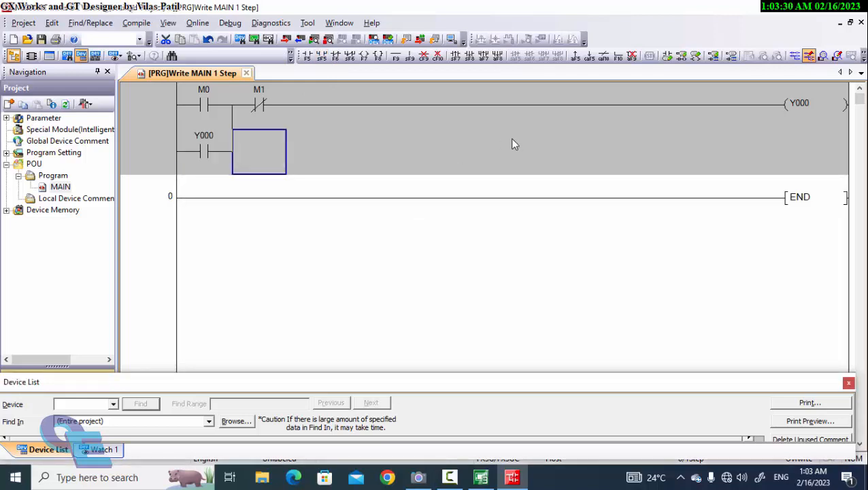
# Build the ladder program and run Rebuild All on the project.
pyautogui.press('F4')
pyautogui.click(210, 26)
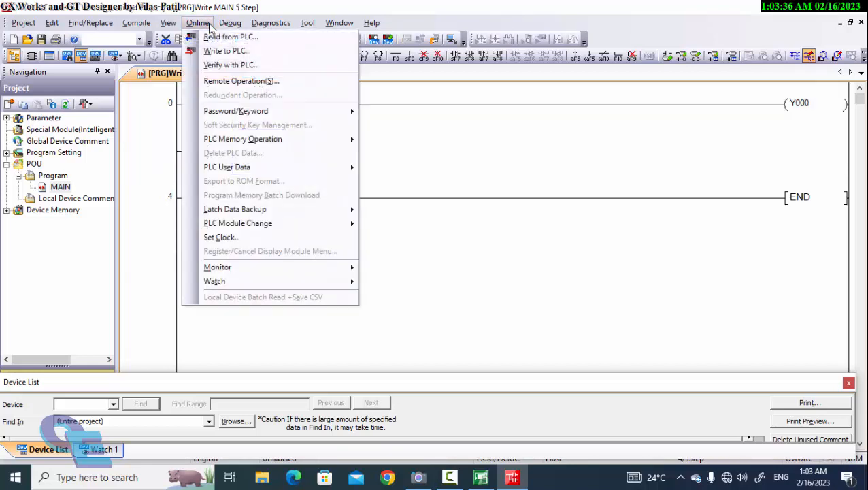
pyautogui.click(209, 26)
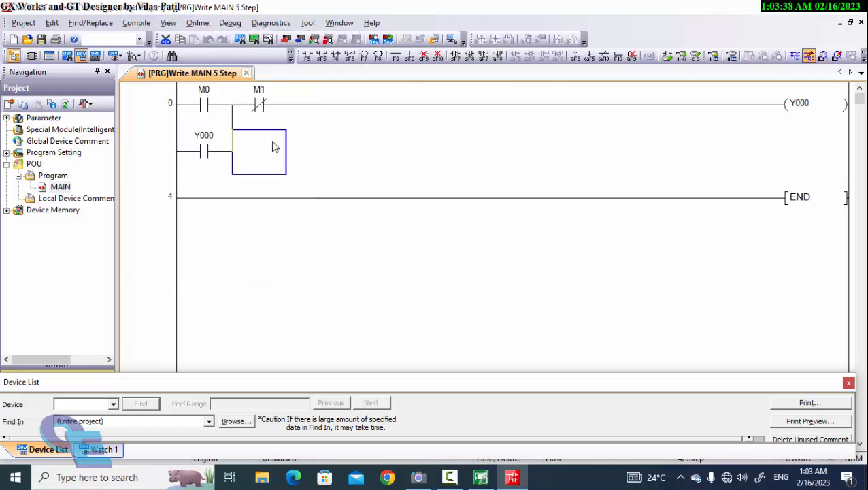
pyautogui.click(136, 22)
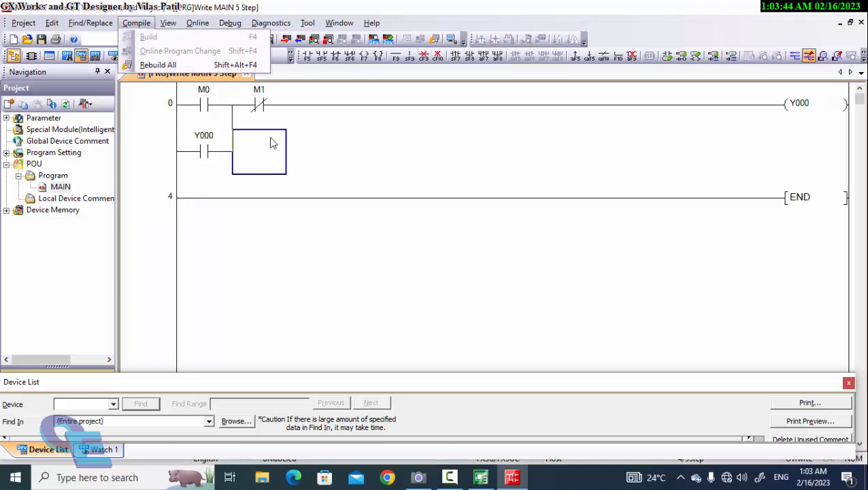
pyautogui.click(158, 65)
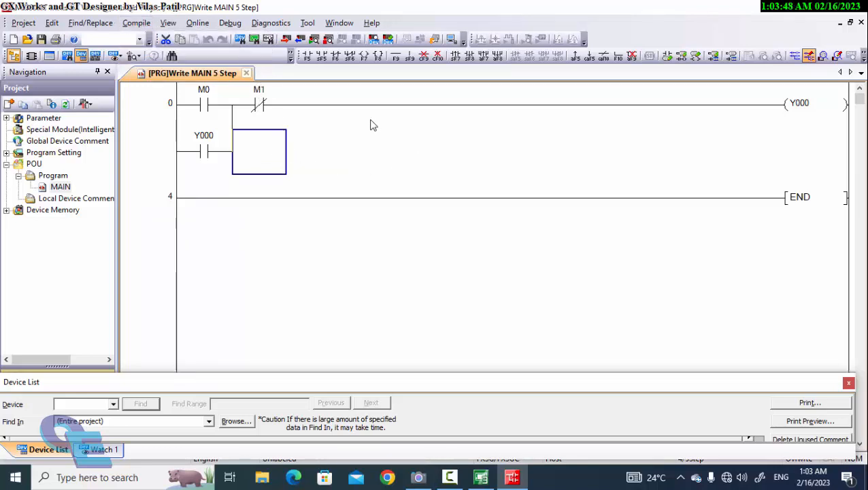
pyautogui.click(197, 23)
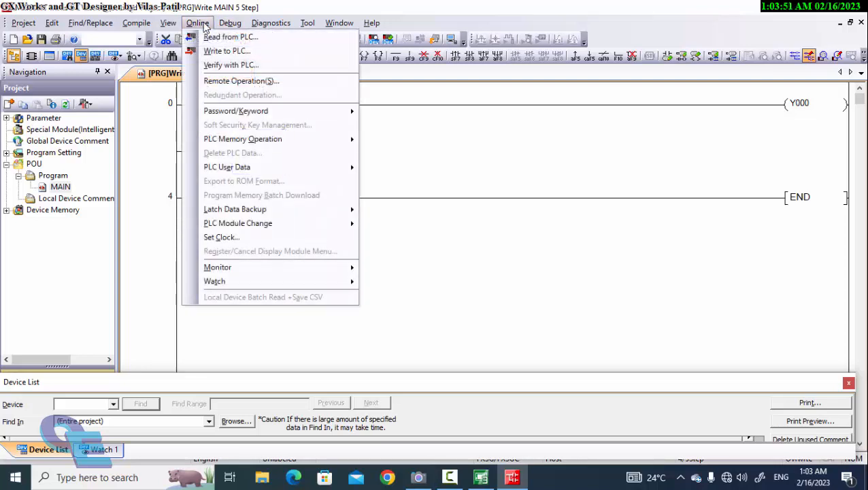
pyautogui.click(230, 51)
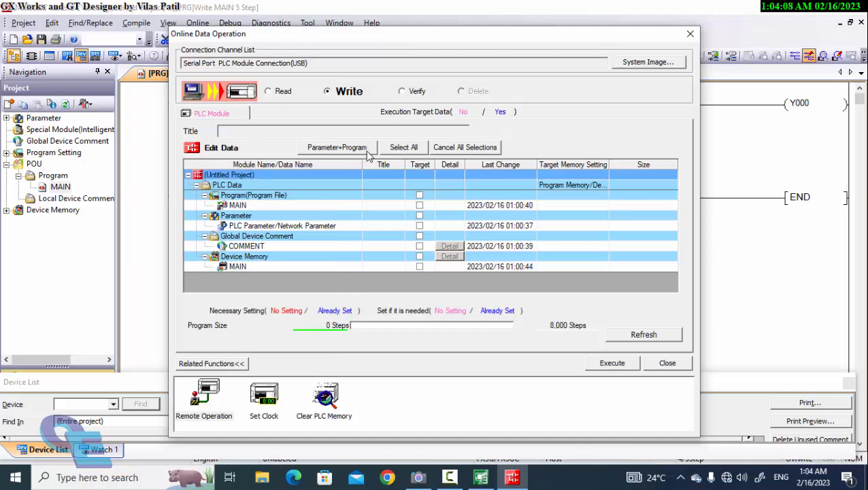
pyautogui.click(407, 148)
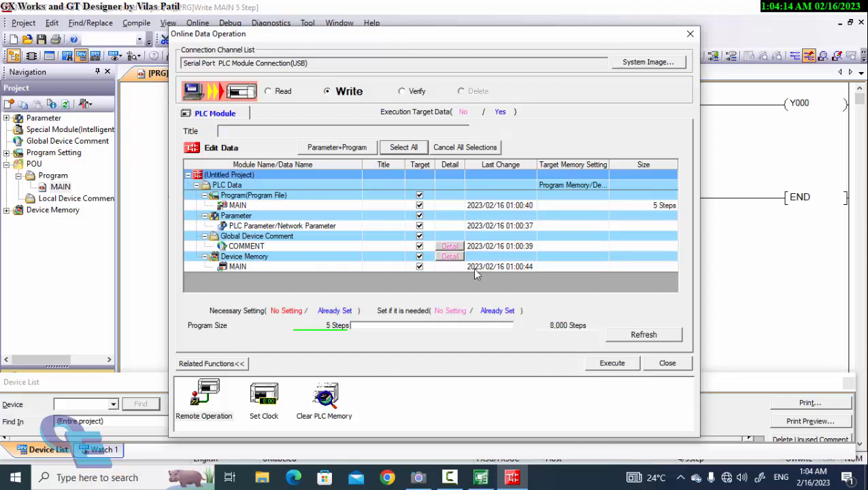
pyautogui.click(678, 363)
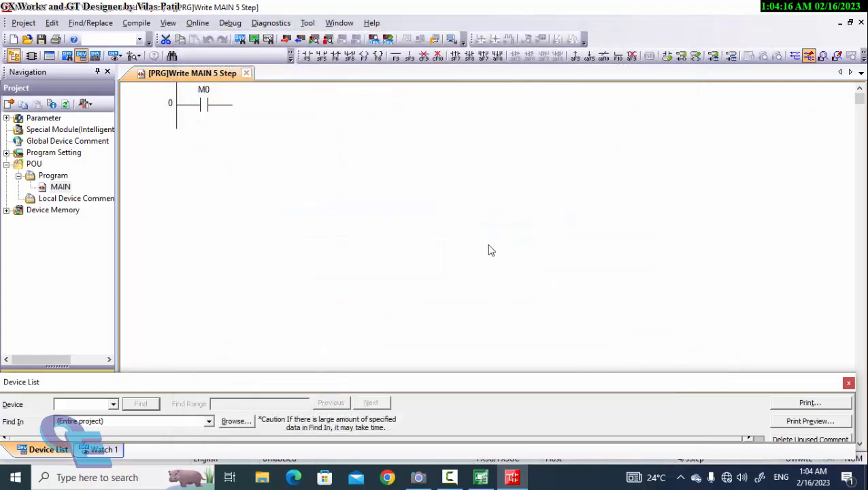
# Open Remote Operation to check the PLC's connection and LED status, and close it without changing the operating mode.
pyautogui.click(197, 23)
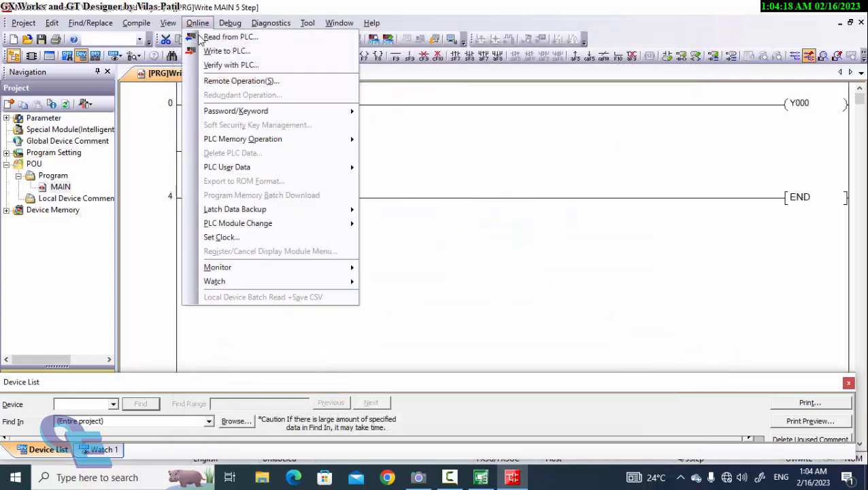
pyautogui.click(235, 82)
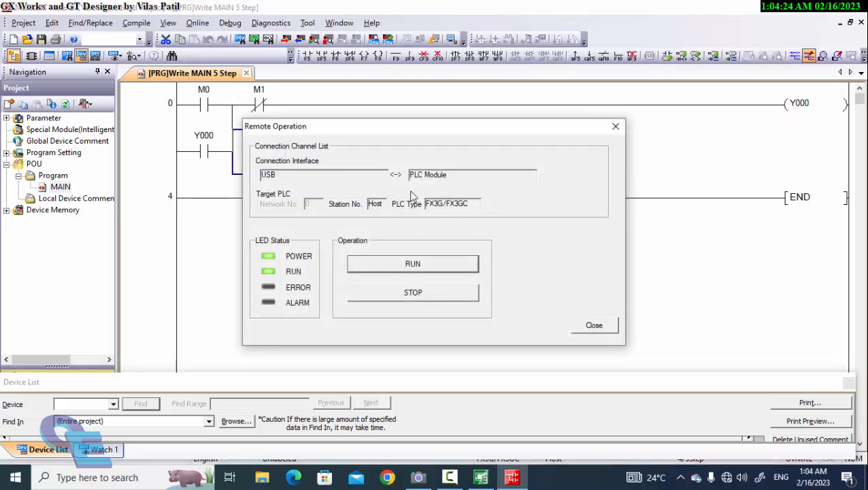
pyautogui.click(615, 126)
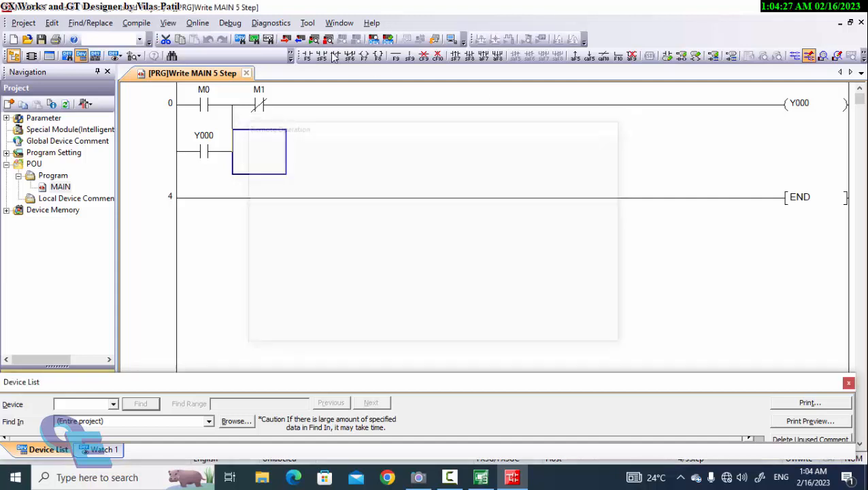
# Verify the project against the PLC with all project and module data selected as targets.
pyautogui.click(198, 23)
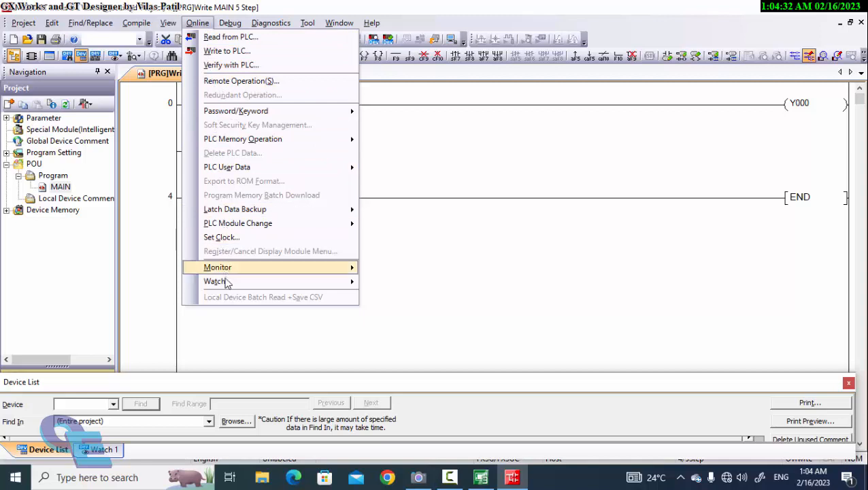
pyautogui.click(167, 23)
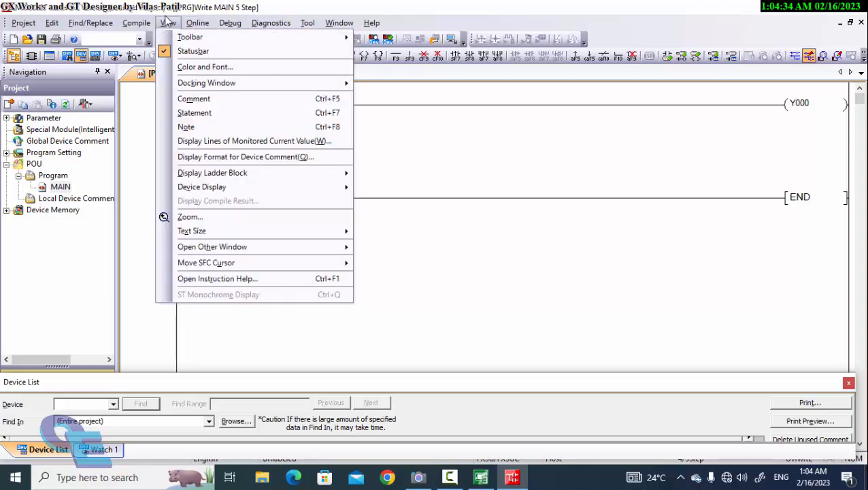
pyautogui.moveTo(193, 25)
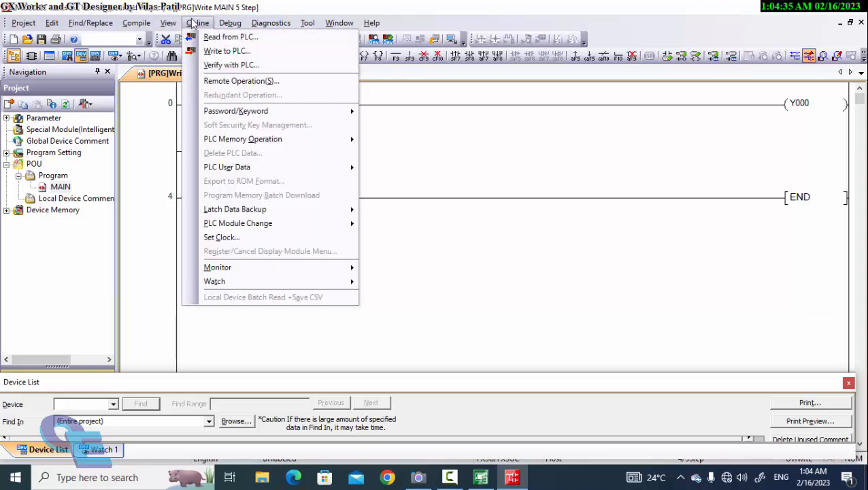
pyautogui.click(226, 67)
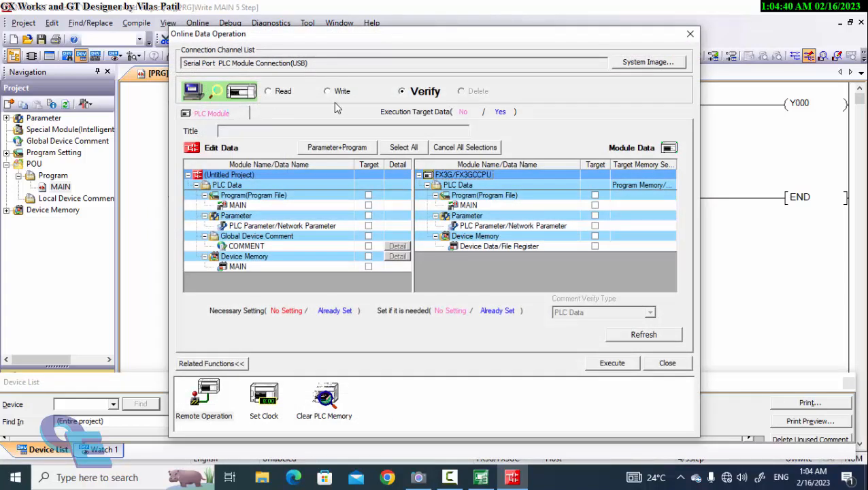
pyautogui.click(412, 151)
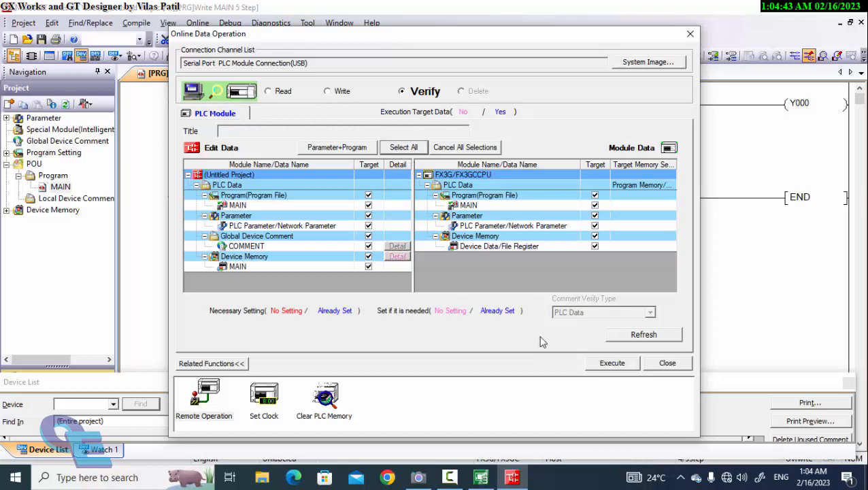
pyautogui.click(612, 362)
# Switch to the Camera app to view the FX3GE-24M PLC, and return to GX Works2.
pyautogui.moveTo(481, 480)
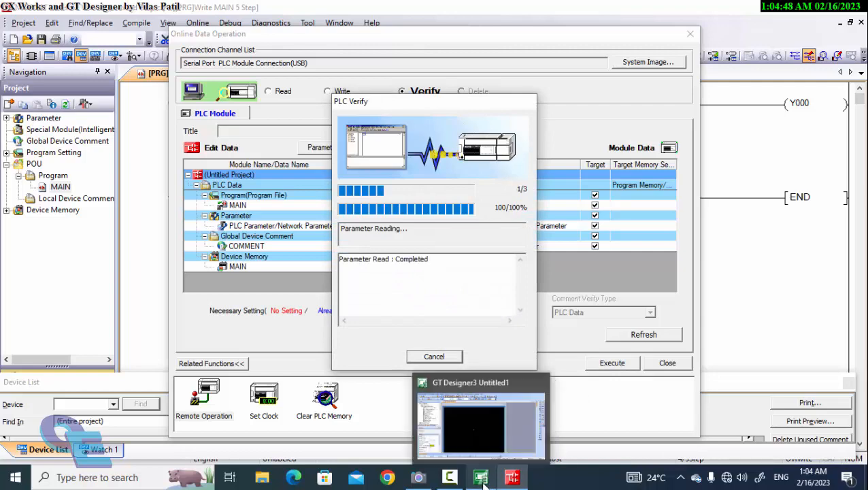
pyautogui.click(413, 480)
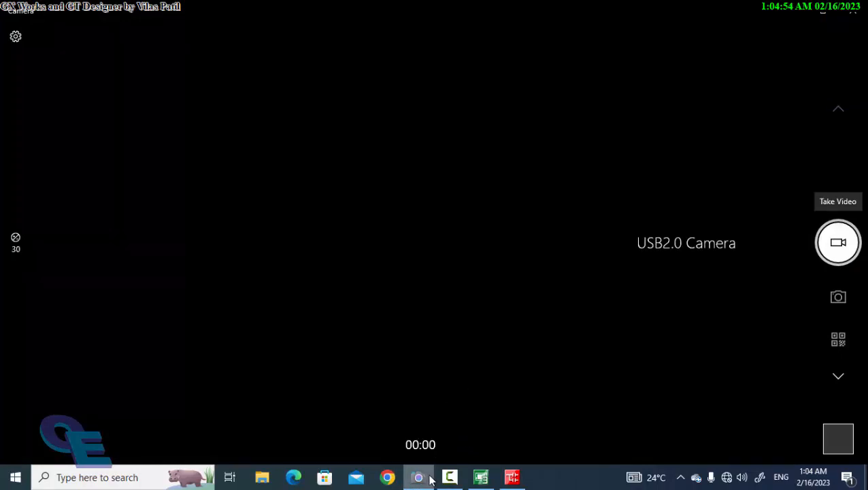
pyautogui.moveTo(427, 480)
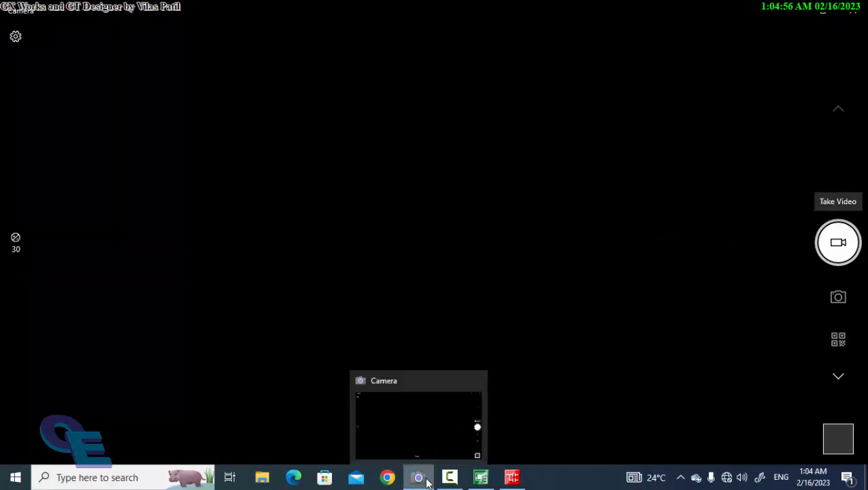
pyautogui.click(426, 480)
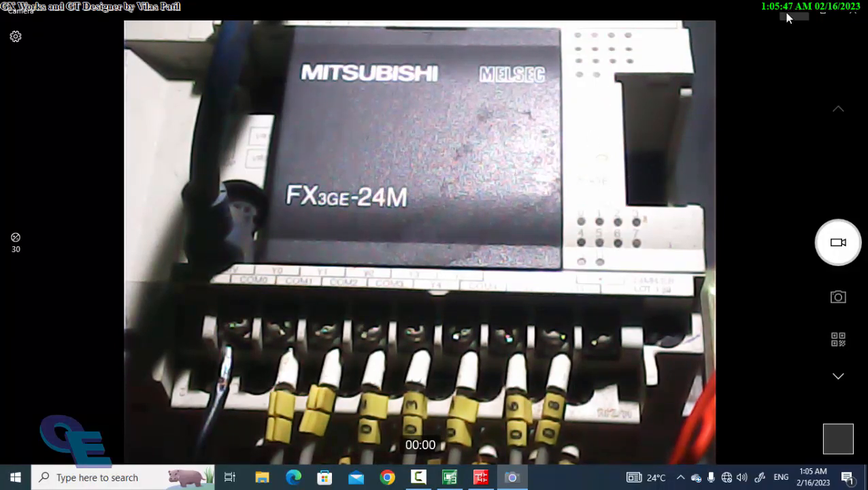
pyautogui.click(794, 13)
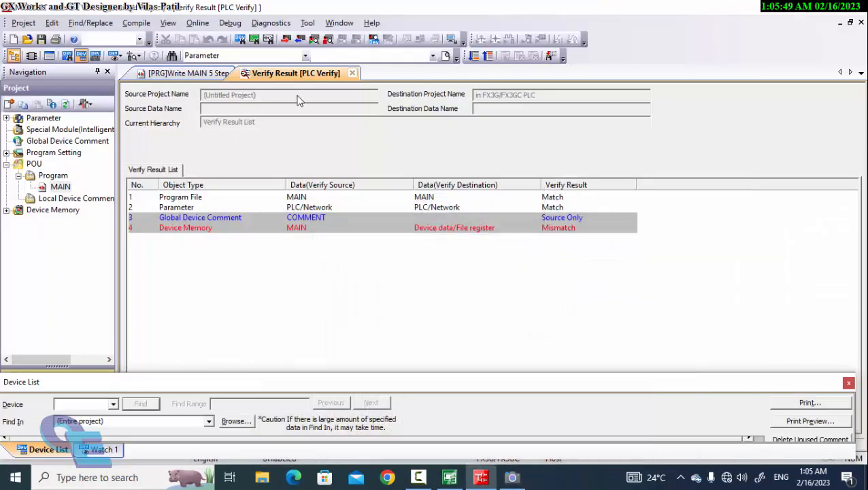
# Return to the MAIN ladder program and start writing only the parameters and program to the PLC.
pyautogui.click(153, 75)
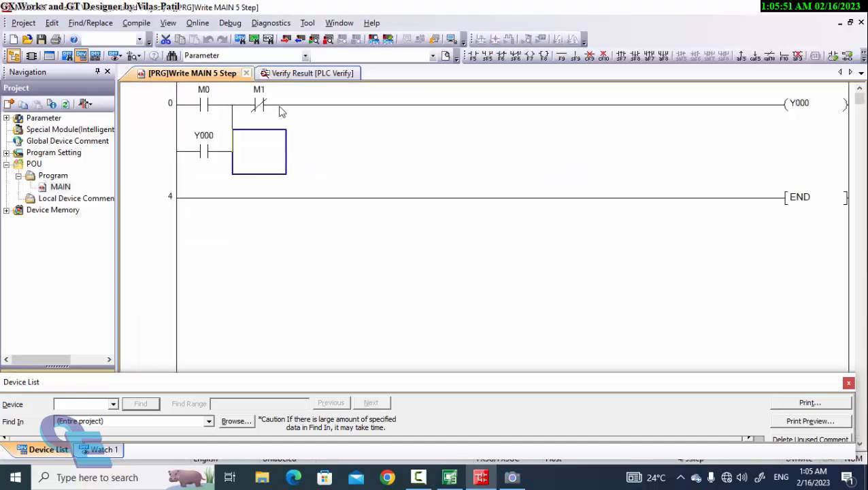
pyautogui.click(197, 22)
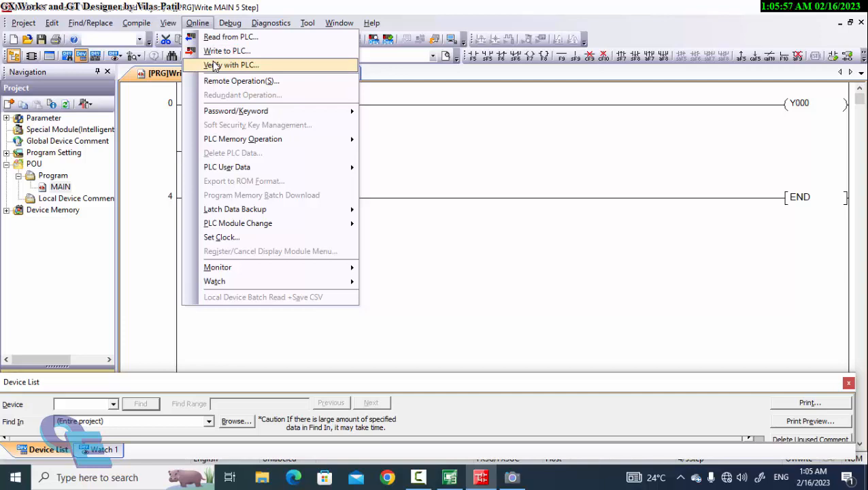
pyautogui.moveTo(238, 282)
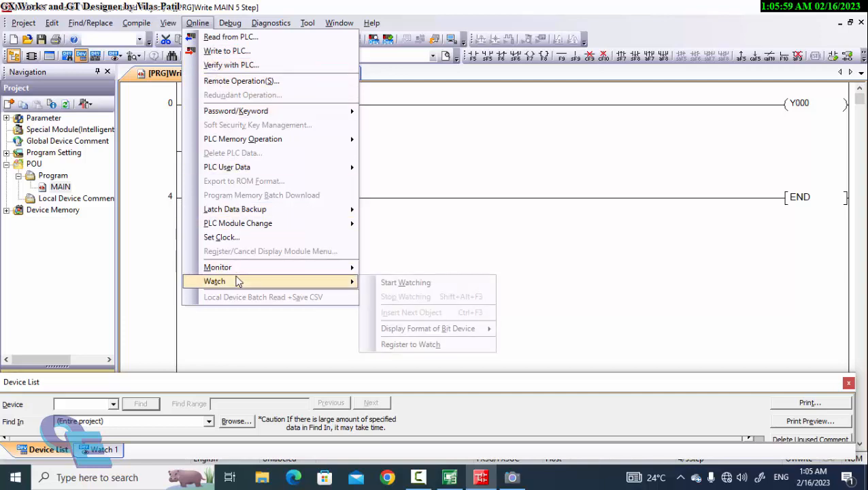
pyautogui.click(236, 53)
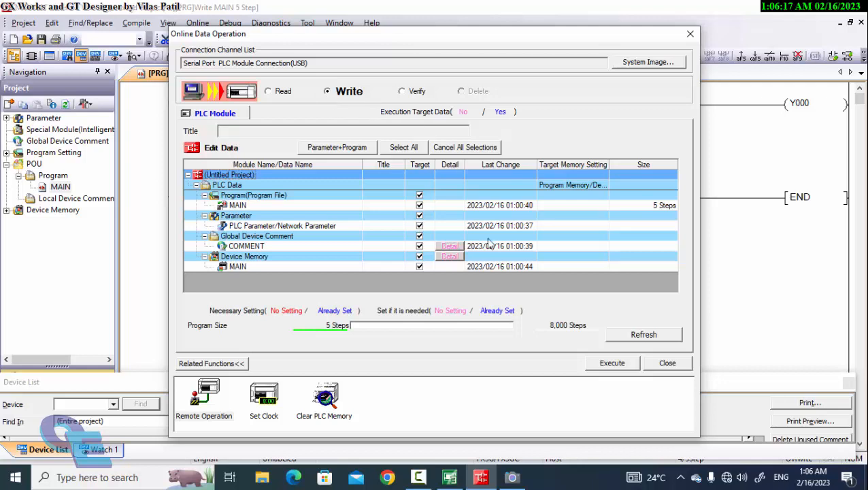
pyautogui.click(360, 148)
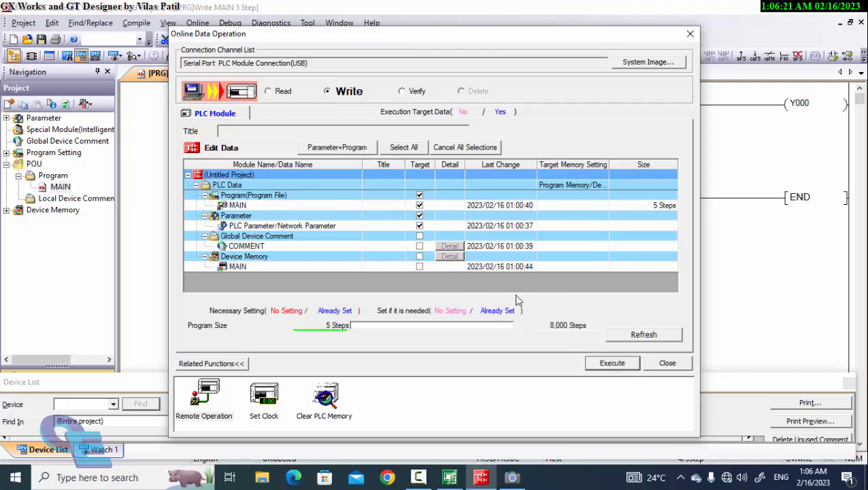
pyautogui.click(610, 362)
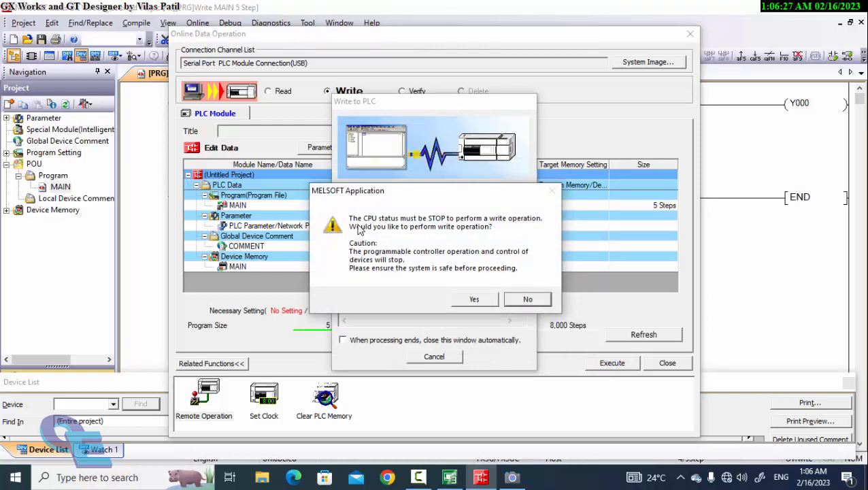
# Check the PLC's status LEDs in the Camera app and return to the pending write confirmation in GX Works2.
pyautogui.click(511, 477)
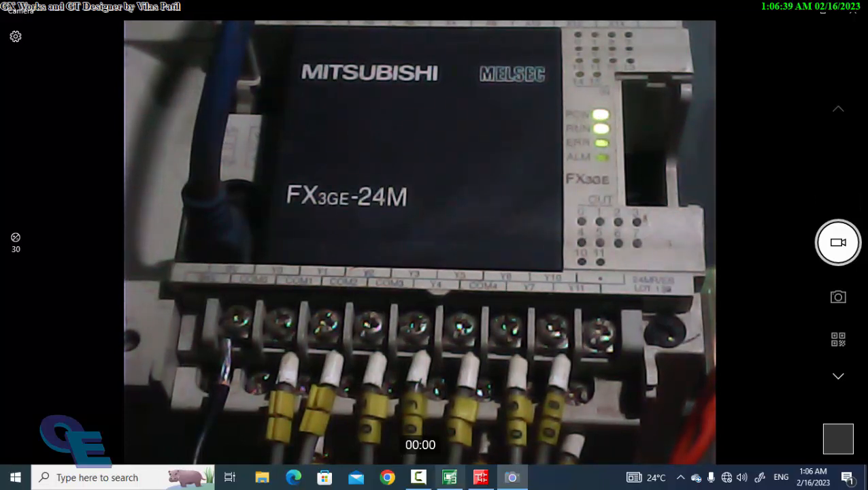
pyautogui.click(448, 479)
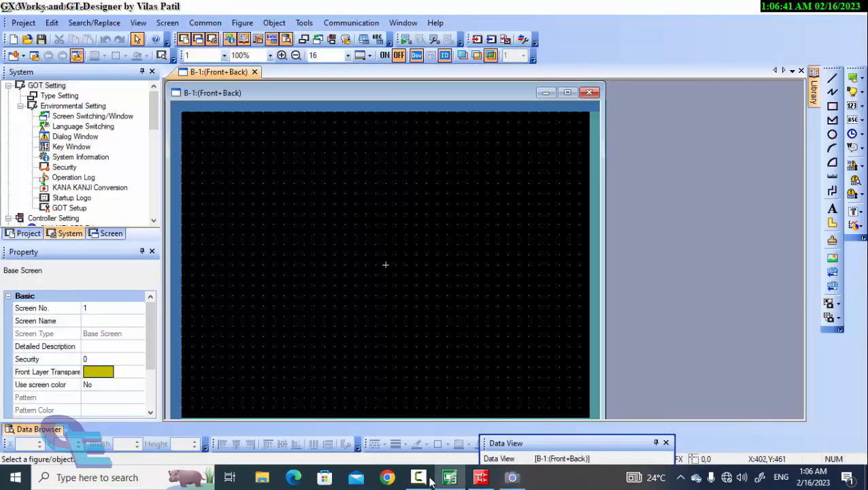
pyautogui.click(455, 482)
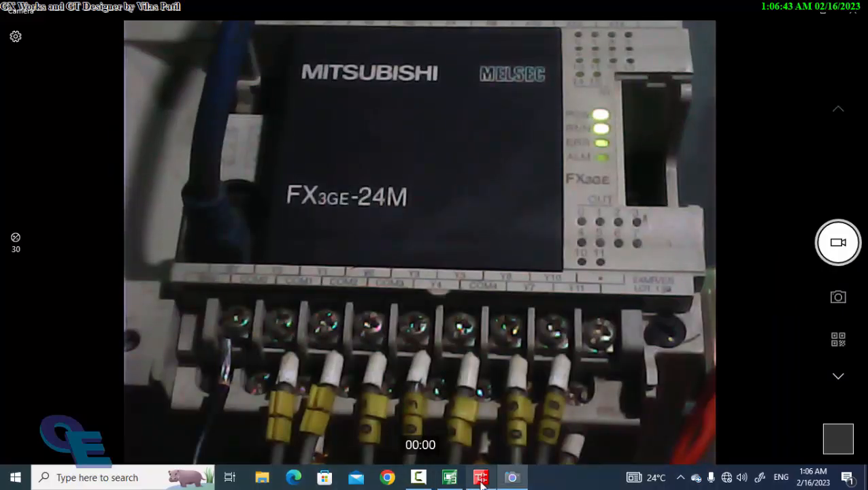
pyautogui.click(481, 478)
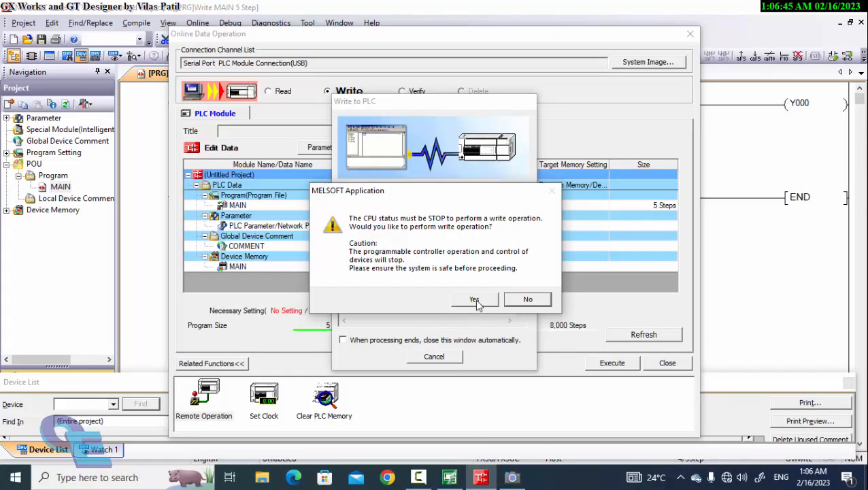
# Confirm the PLC write with the CPU stopped, switch to the Camera app, and accept the remote-RUN of the PLC.
pyautogui.click(474, 299)
pyautogui.hotkey('alt', 'Tab')
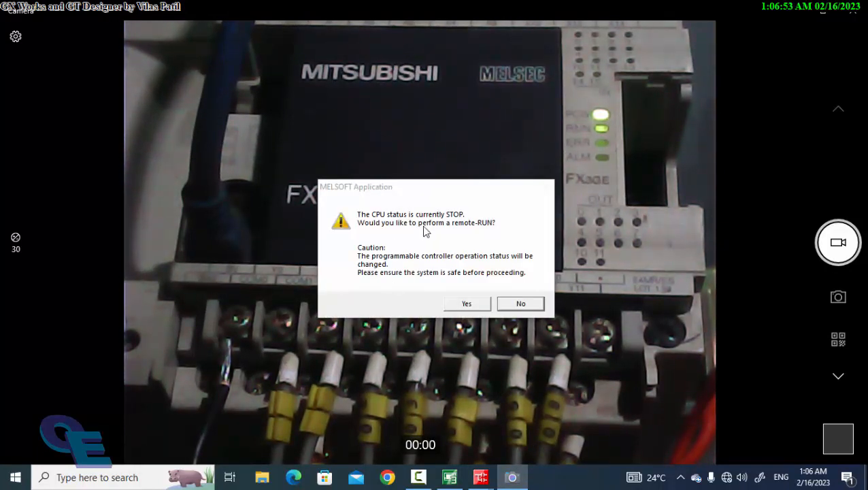
pyautogui.click(467, 304)
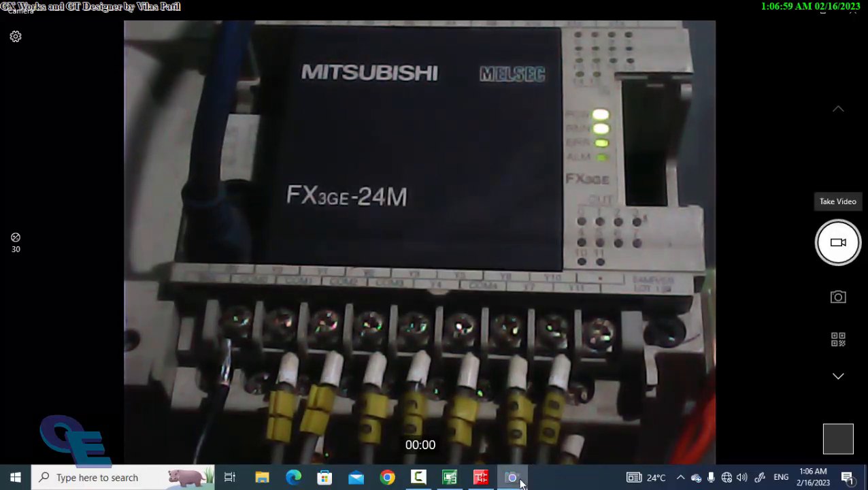
# Return to GX Works2 and close the PLC write progress and online data operation dialogs.
pyautogui.moveTo(518, 479)
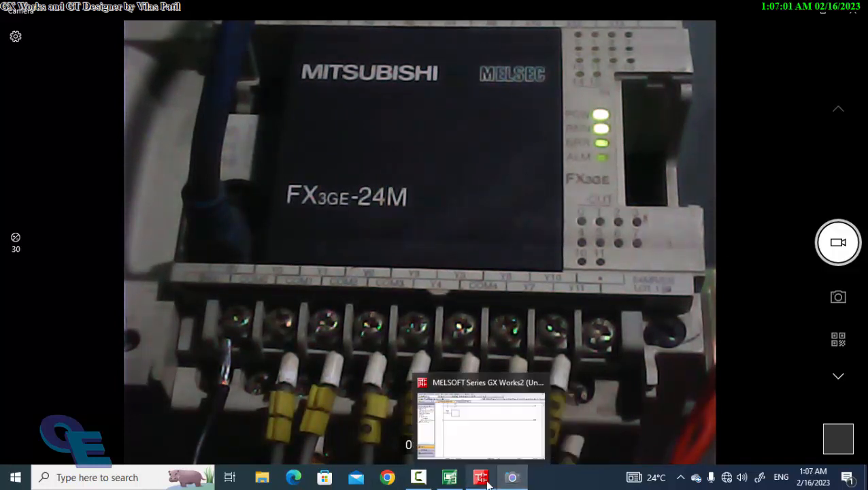
pyautogui.moveTo(452, 480)
pyautogui.click(481, 478)
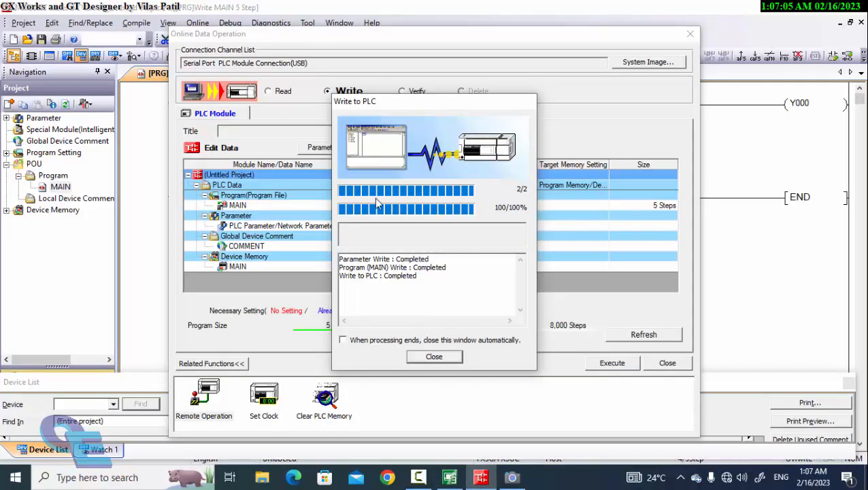
pyautogui.click(435, 358)
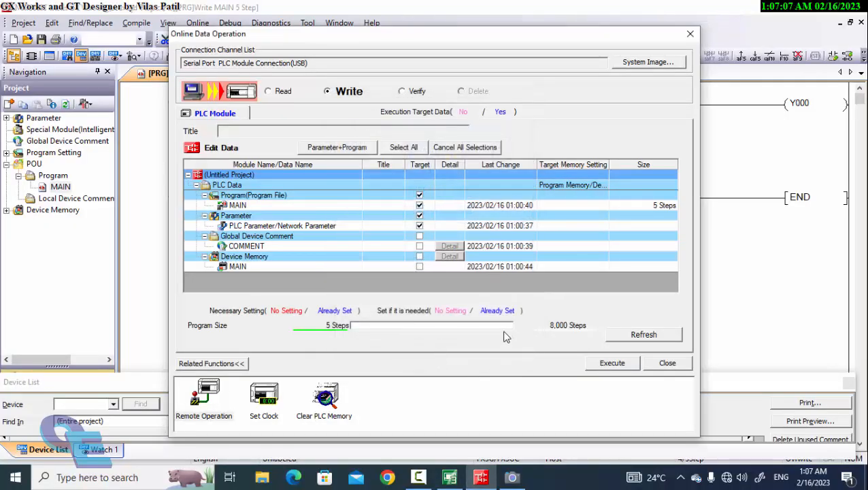
pyautogui.click(665, 363)
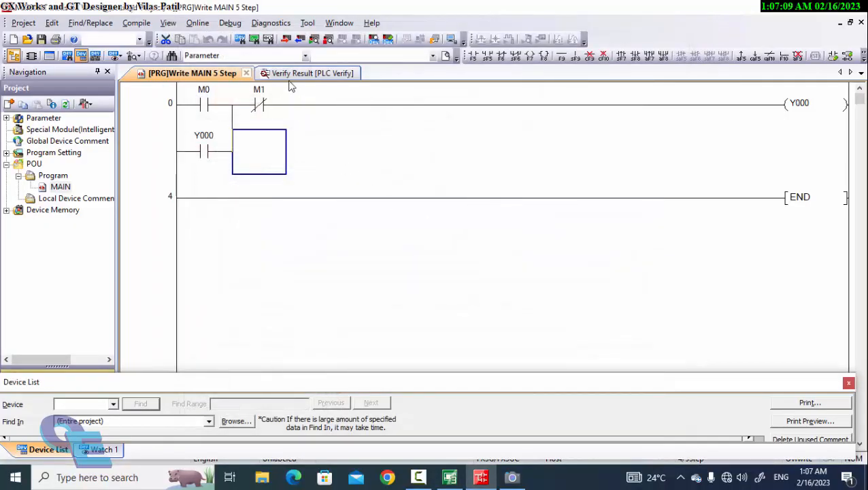
# Start monitoring the MAIN program and resize GX Works2 so the PLC's LEDs in the Camera app are visible beside the ladder.
pyautogui.click(315, 41)
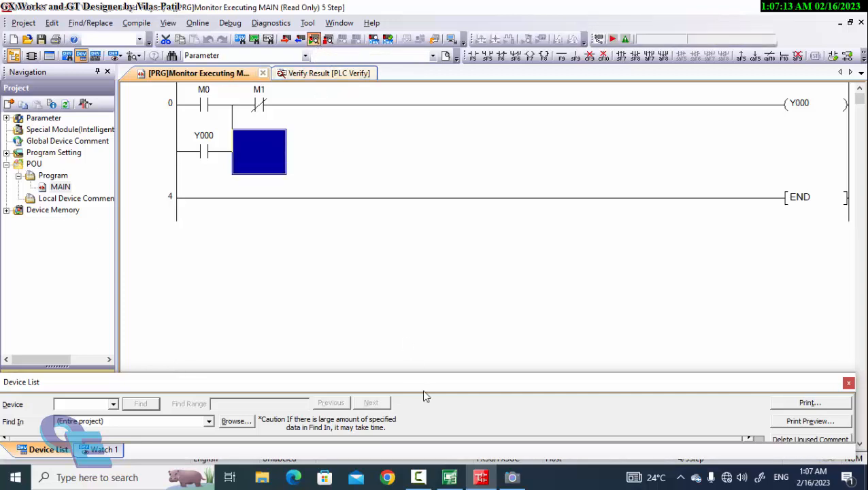
pyautogui.click(207, 115)
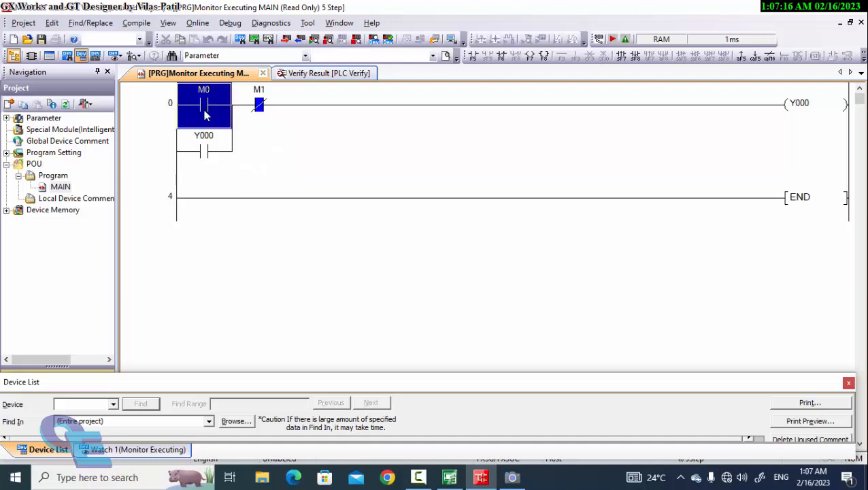
pyautogui.doubleClick(474, 12)
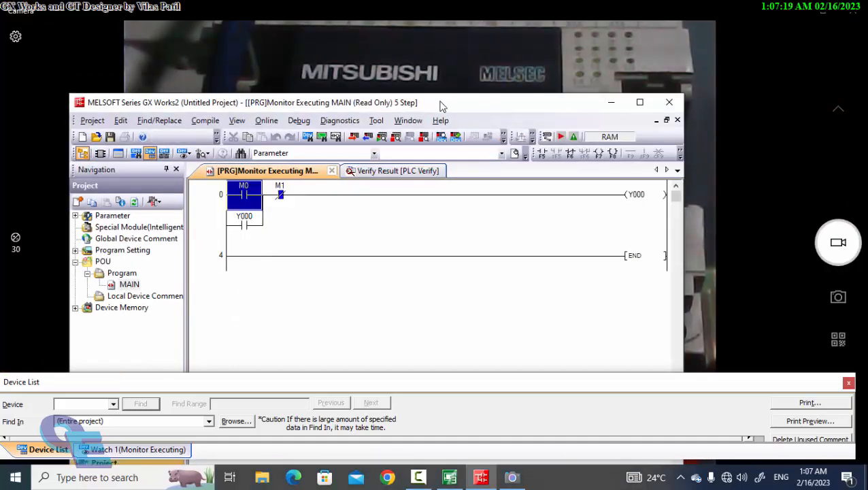
pyautogui.moveTo(441, 107); pyautogui.dragTo(292, 73)
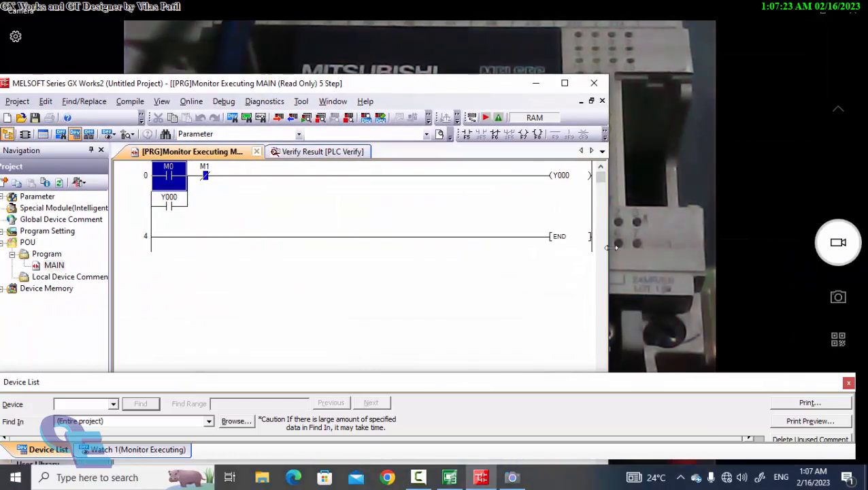
pyautogui.moveTo(612, 247); pyautogui.dragTo(433, 246)
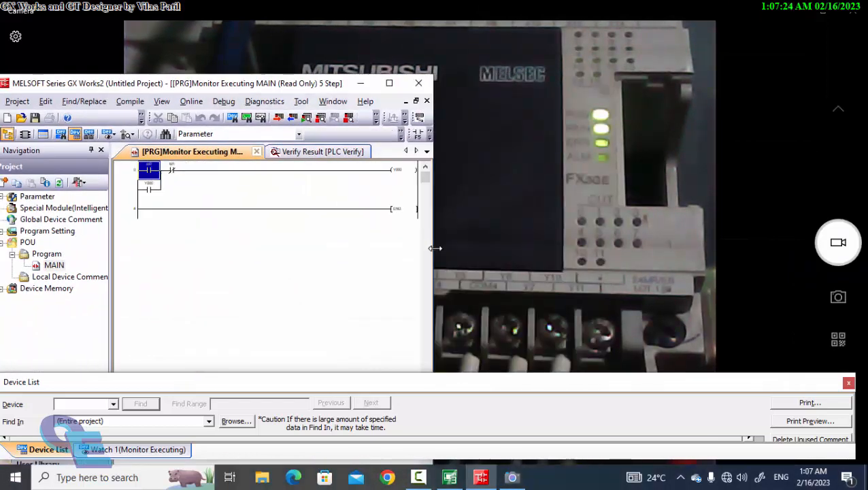
# Test the latching rung in monitor mode by switching M0 on, M1 on, M0 off and M1 off.
pyautogui.keyDown('shift'); pyautogui.doubleClick(144, 174); pyautogui.keyUp('shift')
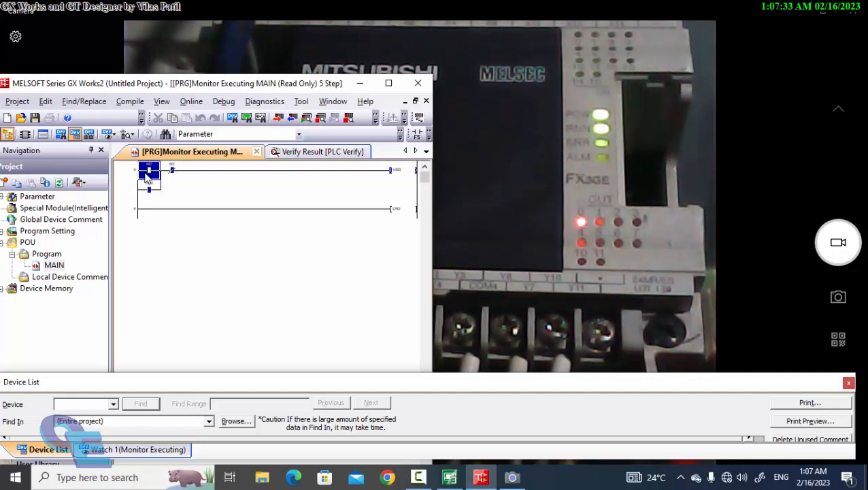
pyautogui.press('Right')
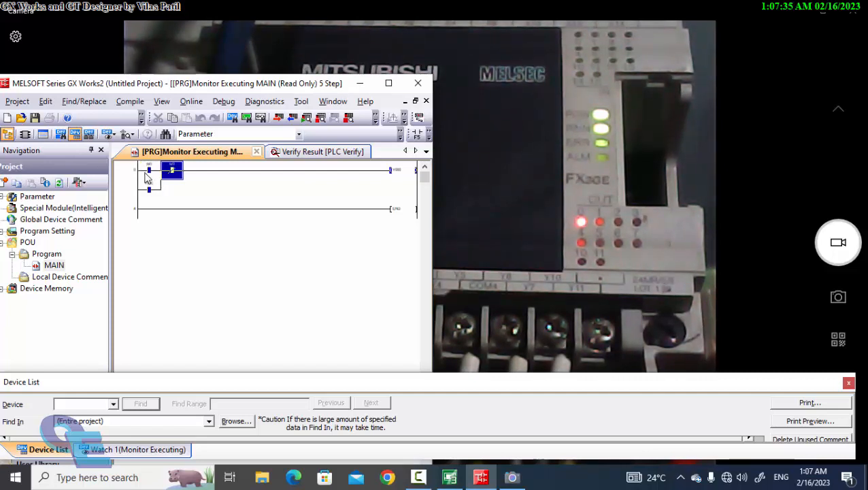
pyautogui.keyDown('shift'); pyautogui.doubleClick(144, 173); pyautogui.keyUp('shift')
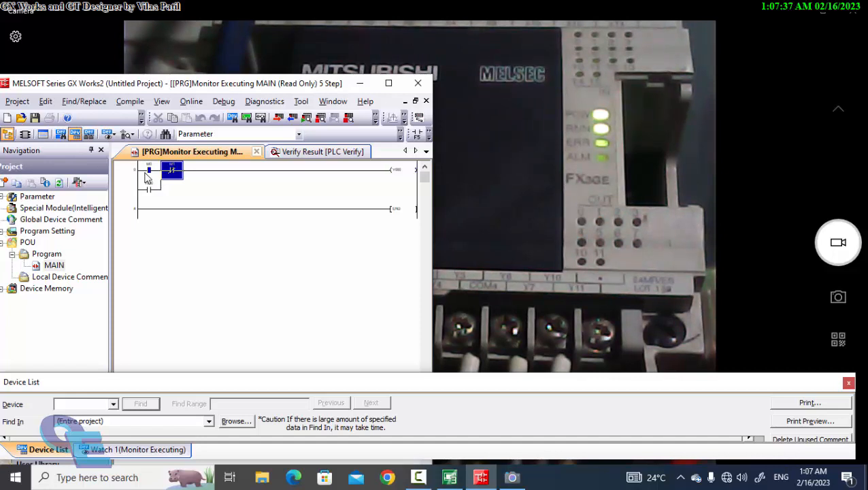
pyautogui.press('Right')
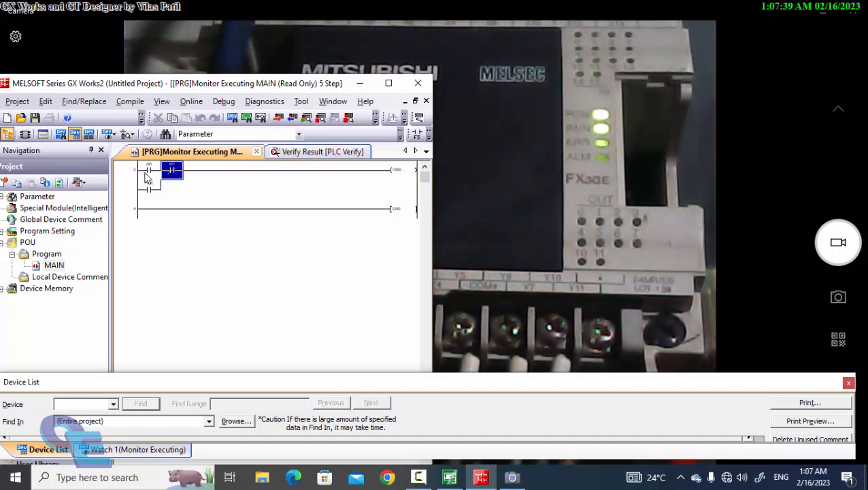
pyautogui.hotkey('shift', 'Return')
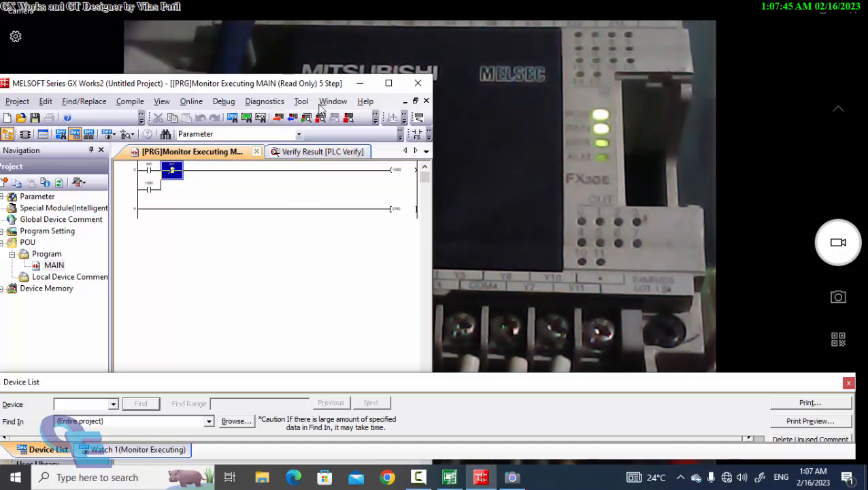
# Maximize GX Works2 again and switch to the GT Designer3 project.
pyautogui.click(389, 83)
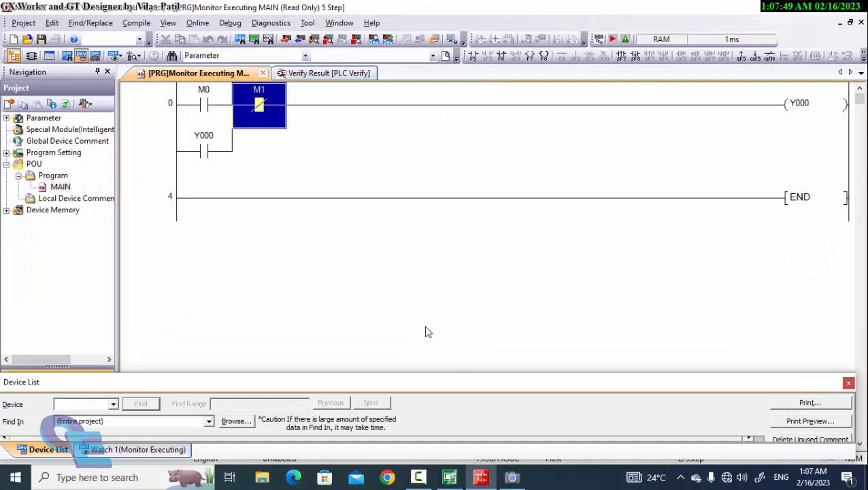
pyautogui.click(450, 477)
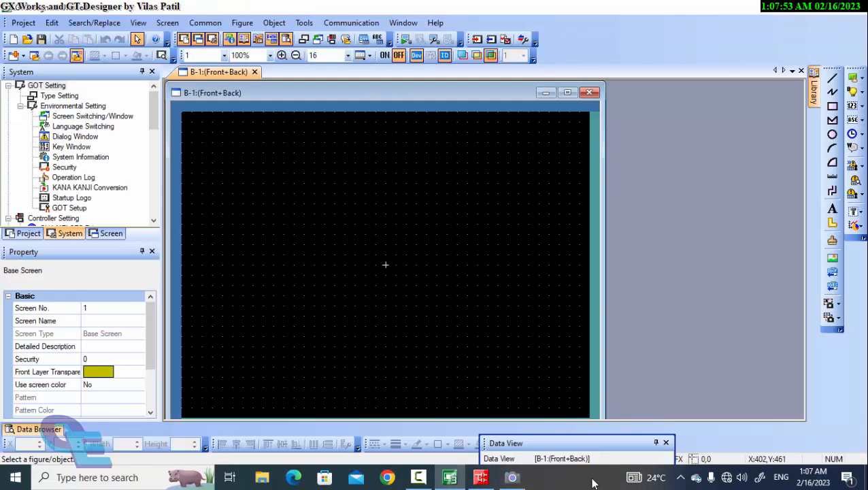
pyautogui.click(852, 80)
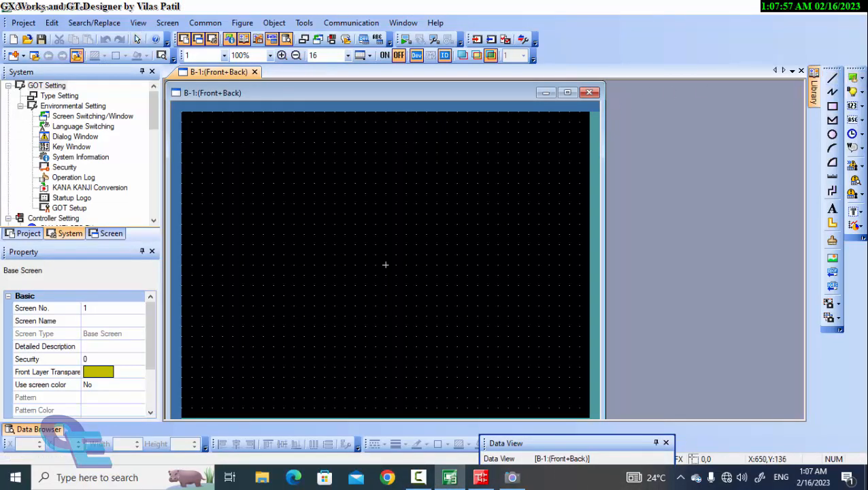
pyautogui.click(862, 80)
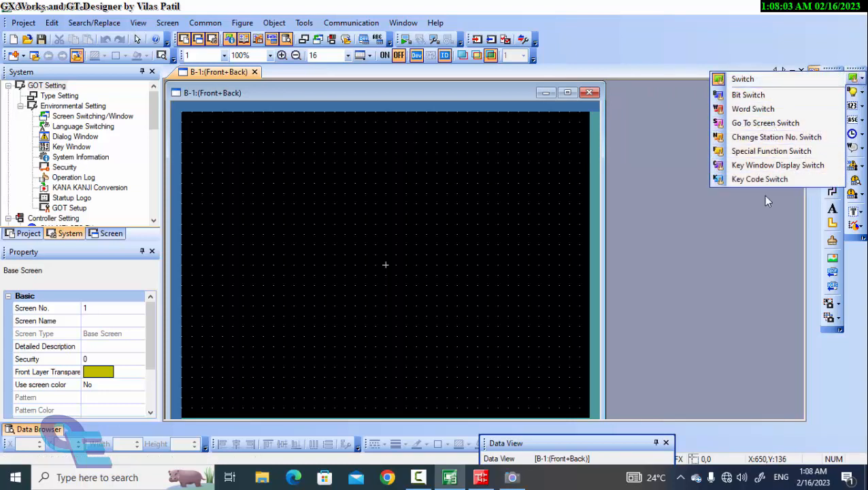
pyautogui.click(763, 84)
pyautogui.moveTo(221, 189); pyautogui.dragTo(274, 248)
pyautogui.moveTo(247, 213); pyautogui.dragTo(272, 192)
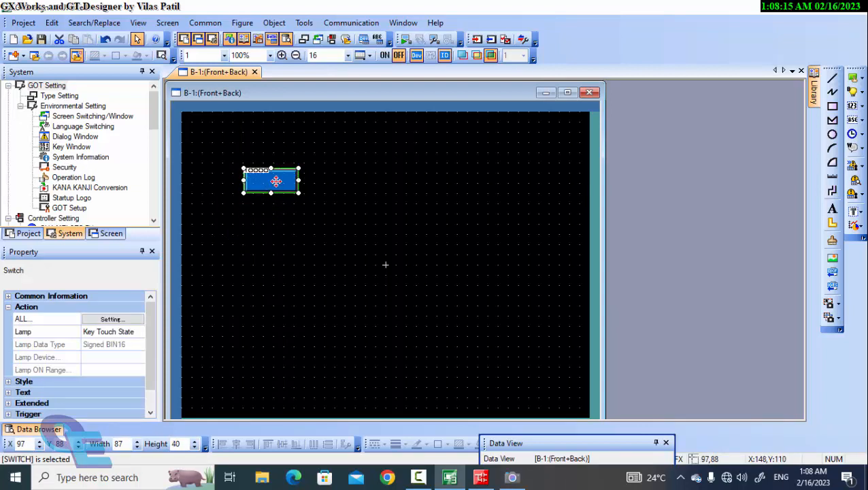
pyautogui.doubleClick(275, 181)
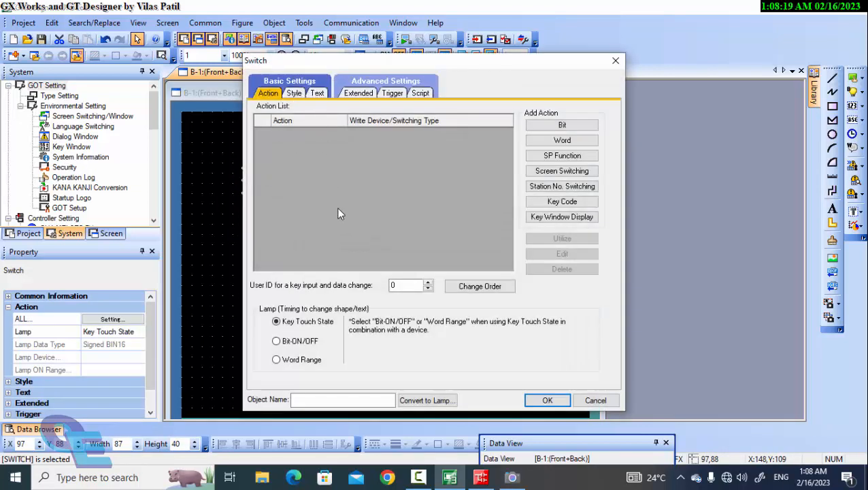
pyautogui.click(318, 94)
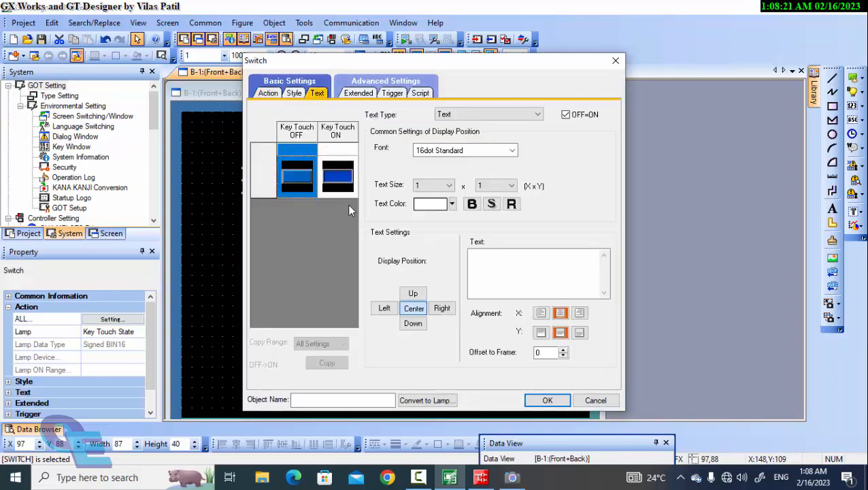
pyautogui.click(516, 260)
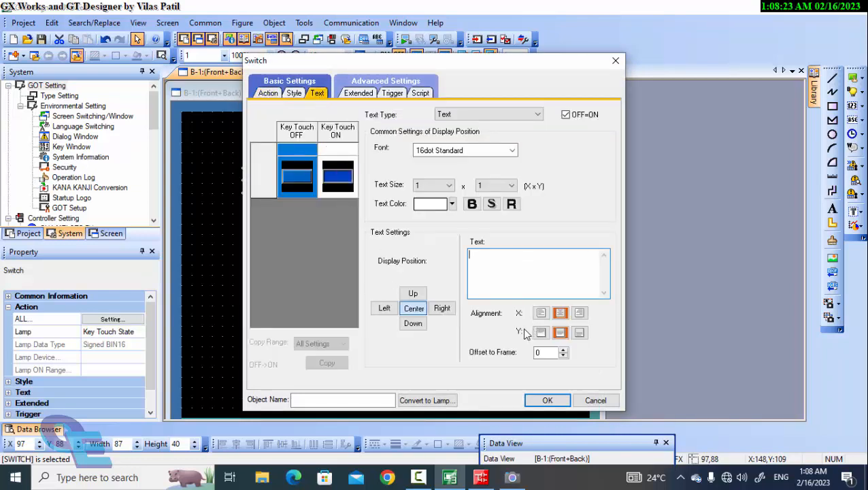
pyautogui.write('Start')
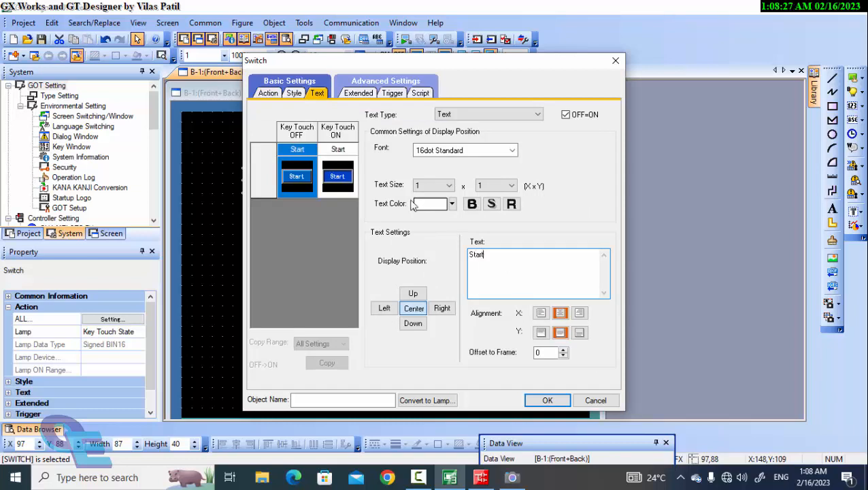
pyautogui.click(268, 93)
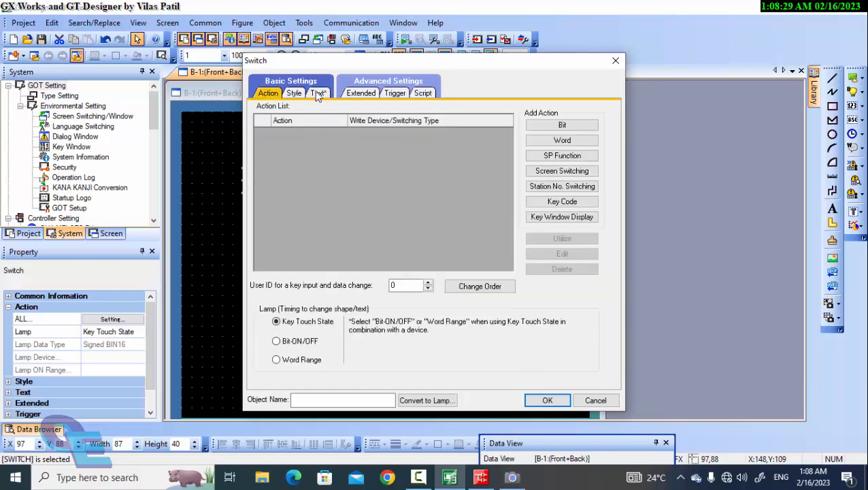
pyautogui.click(294, 94)
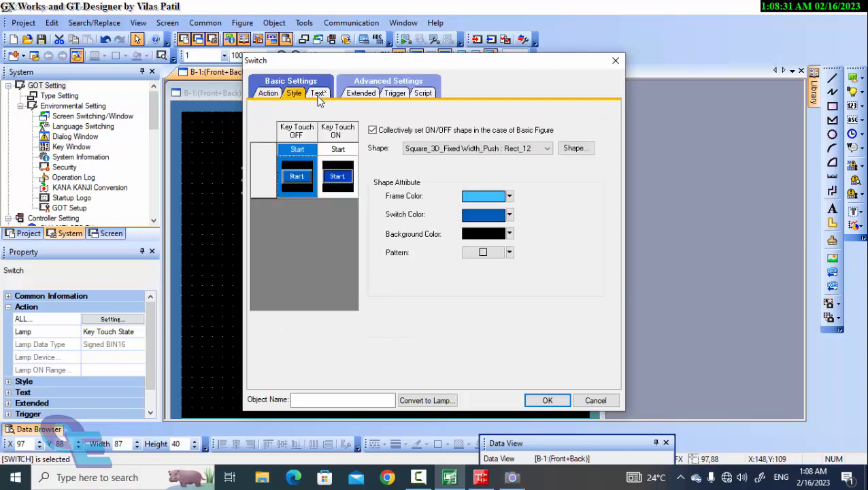
pyautogui.click(317, 93)
pyautogui.click(268, 93)
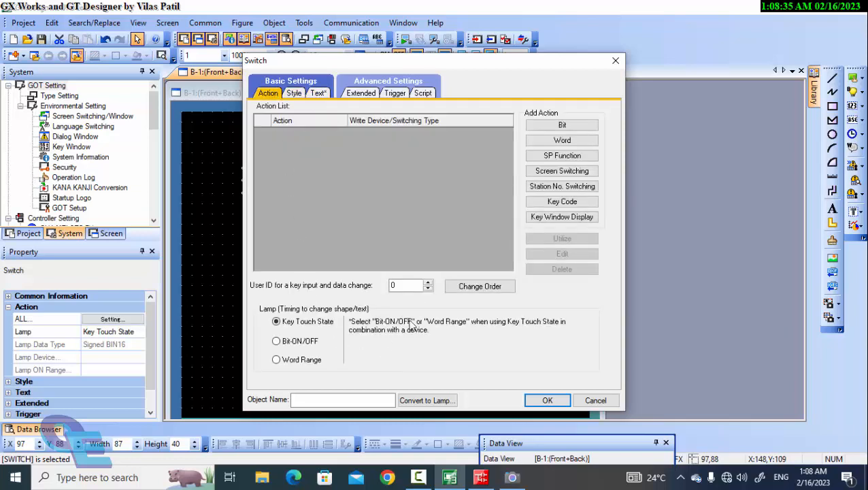
pyautogui.click(559, 126)
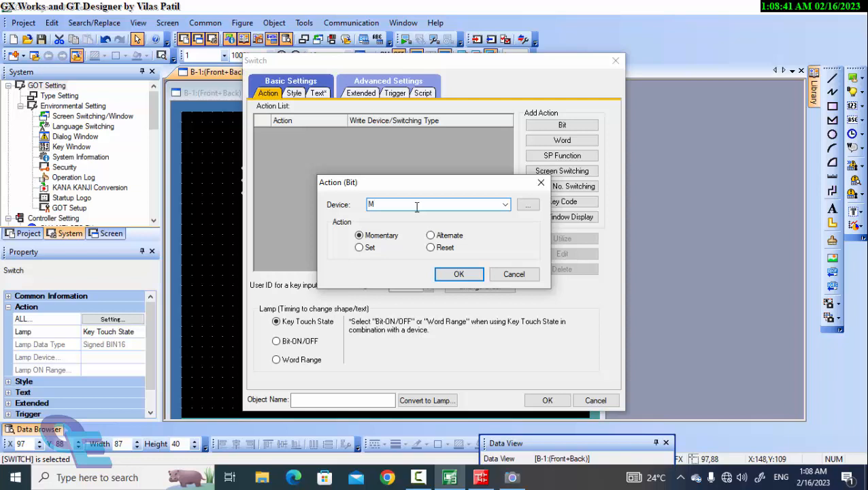
pyautogui.press('Escape')
pyautogui.press('Escape')
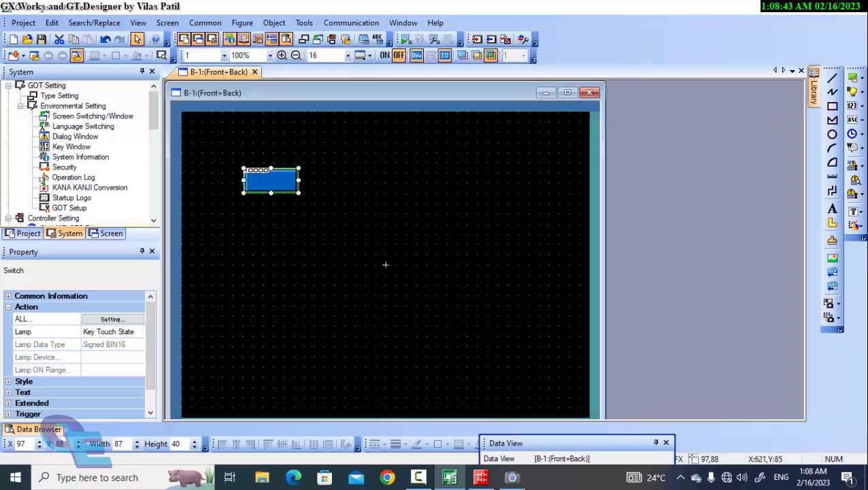
pyautogui.press('Delete')
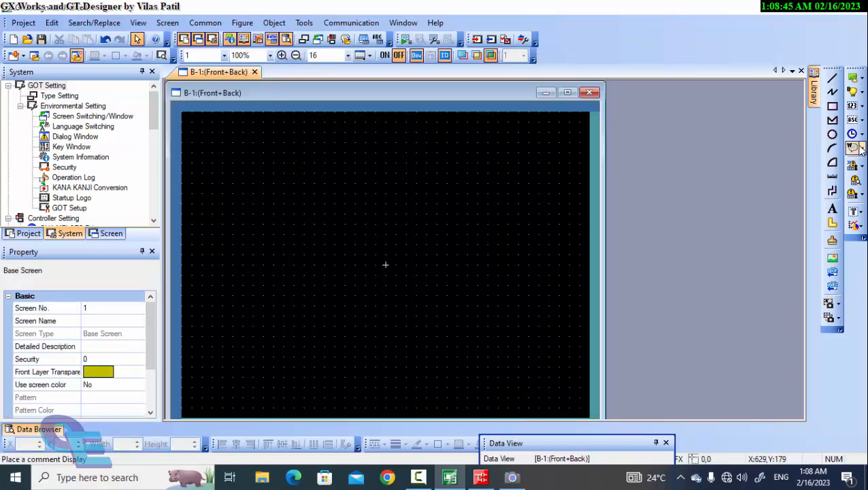
# Draw a bit switch about 128 × 46 near the upper-left corner of base screen 1 and assign device M0 to it.
pyautogui.click(861, 81)
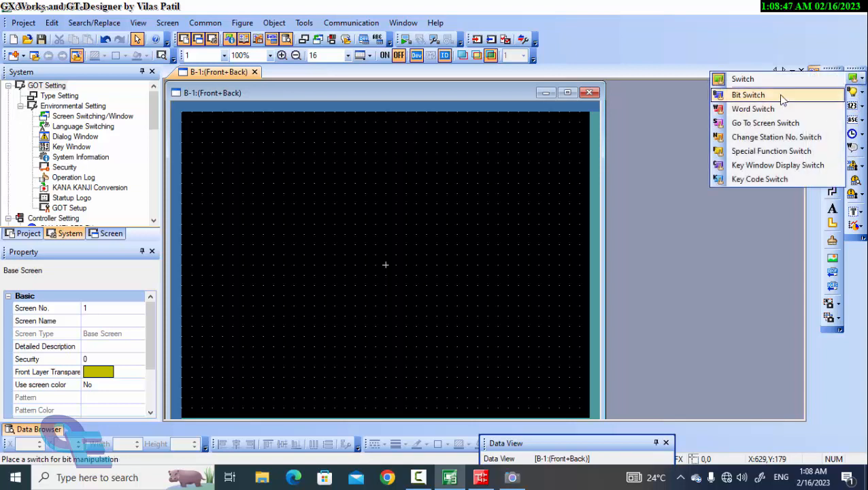
pyautogui.click(748, 93)
pyautogui.moveTo(237, 170); pyautogui.dragTo(317, 198)
pyautogui.doubleClick(299, 193)
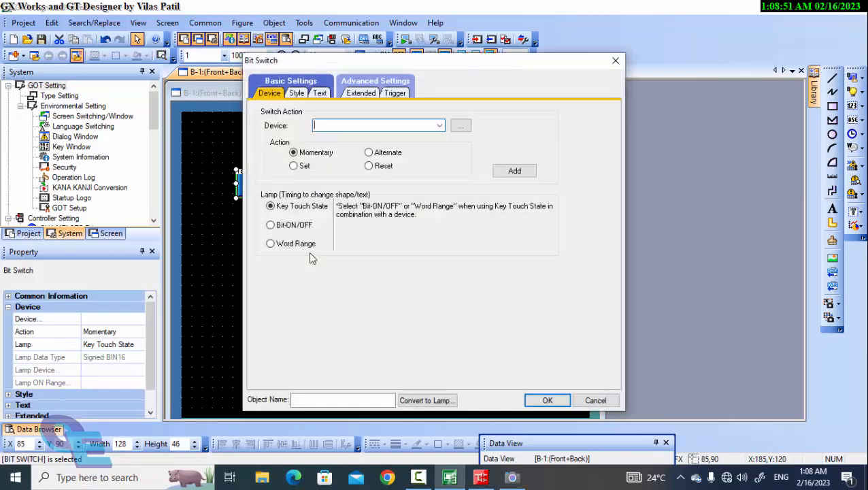
pyautogui.moveTo(348, 60); pyautogui.dragTo(635, 96)
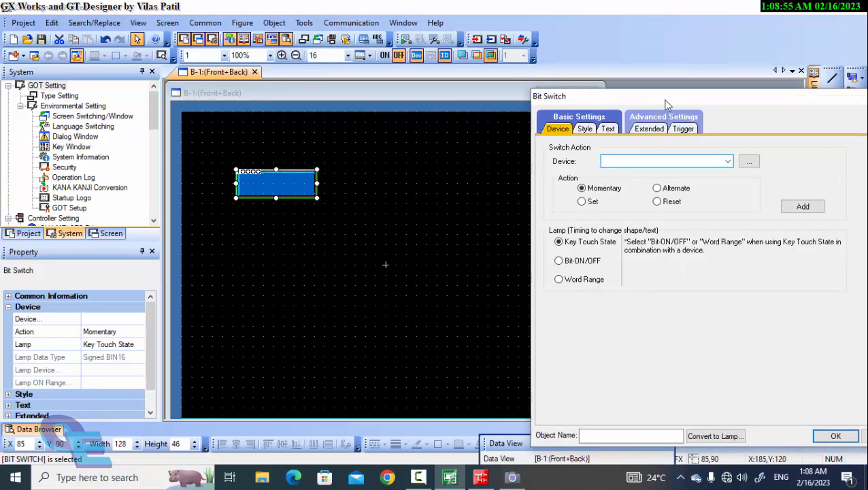
pyautogui.moveTo(666, 105); pyautogui.dragTo(569, 73)
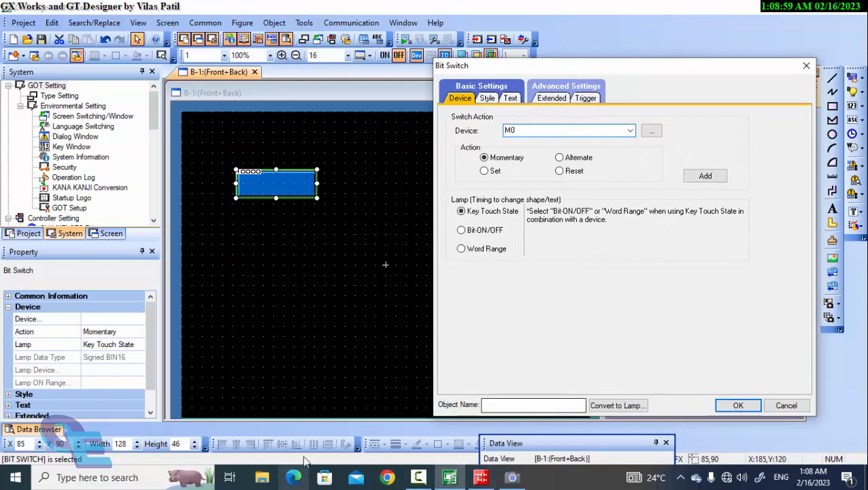
pyautogui.click(508, 97)
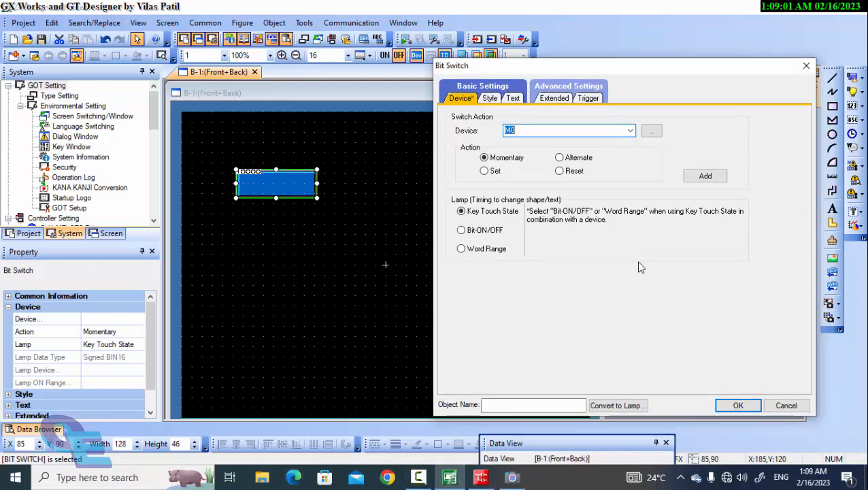
# Label the M0 bit switch with the text START and apply its settings.
pyautogui.click(515, 99)
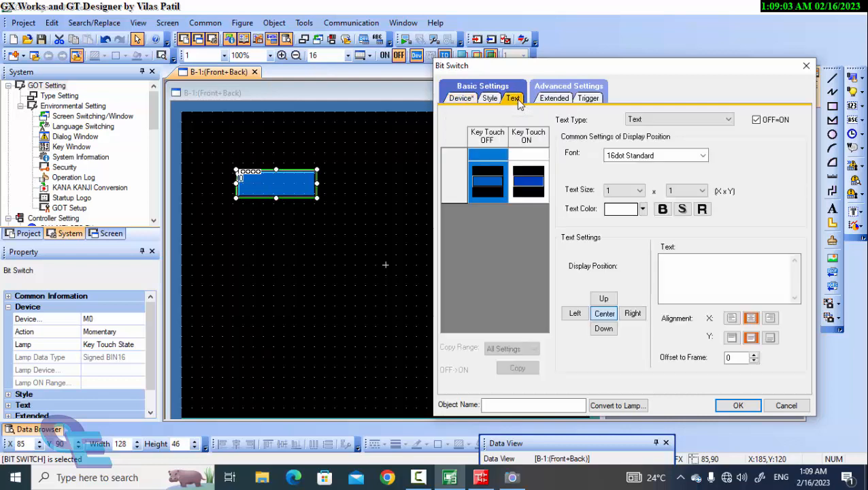
pyautogui.click(689, 270)
pyautogui.write('START')
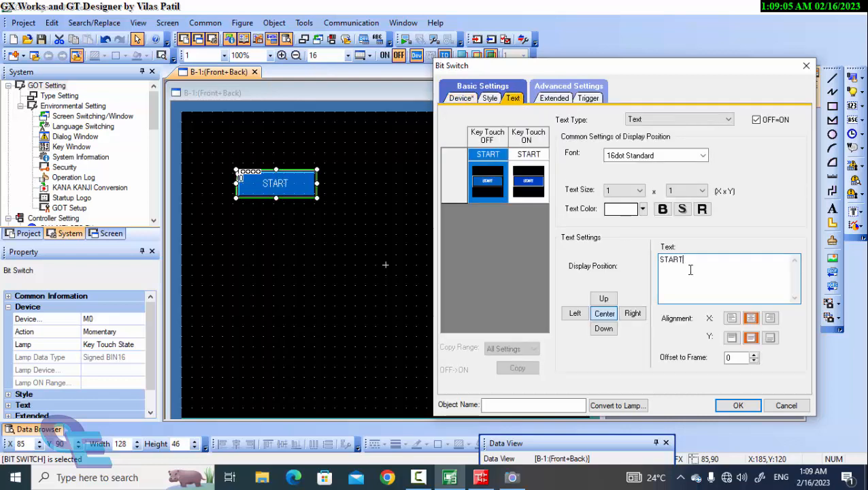
pyautogui.click(748, 406)
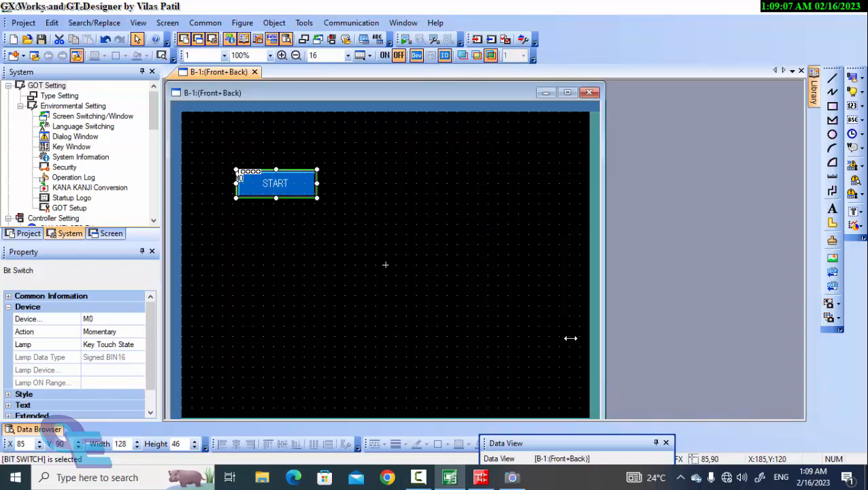
# Move the START switch to about X 59, Y 62 and paste a copy of it directly below.
pyautogui.moveTo(247, 180); pyautogui.dragTo(230, 162)
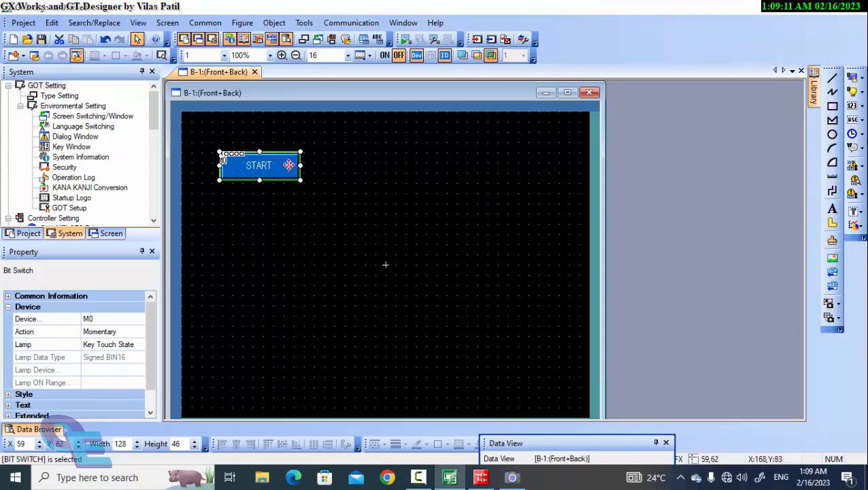
pyautogui.press('Escape')
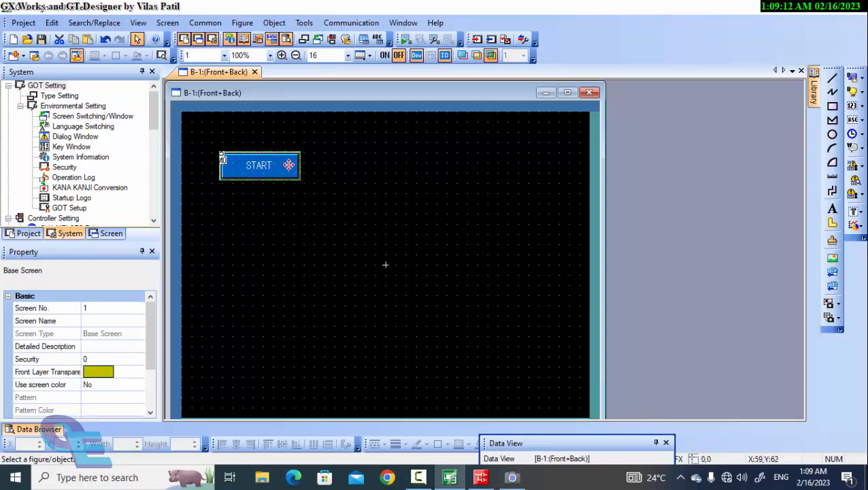
pyautogui.hotkey('ctrl', 'v')
pyautogui.click(218, 190)
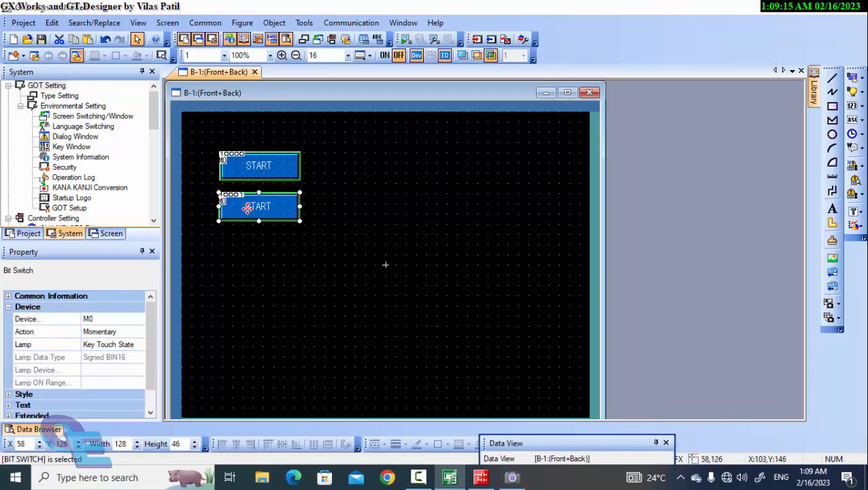
# Set the device of the copied lower switch to M1.
pyautogui.doubleClick(247, 209)
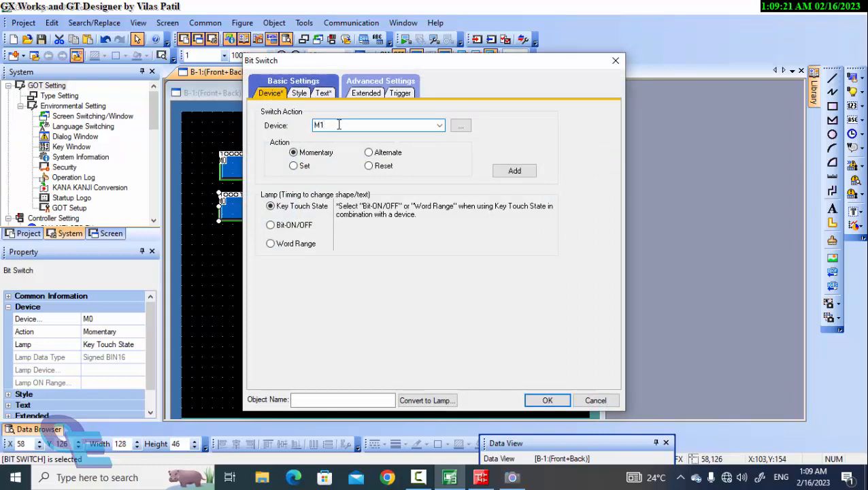
pyautogui.press('Return')
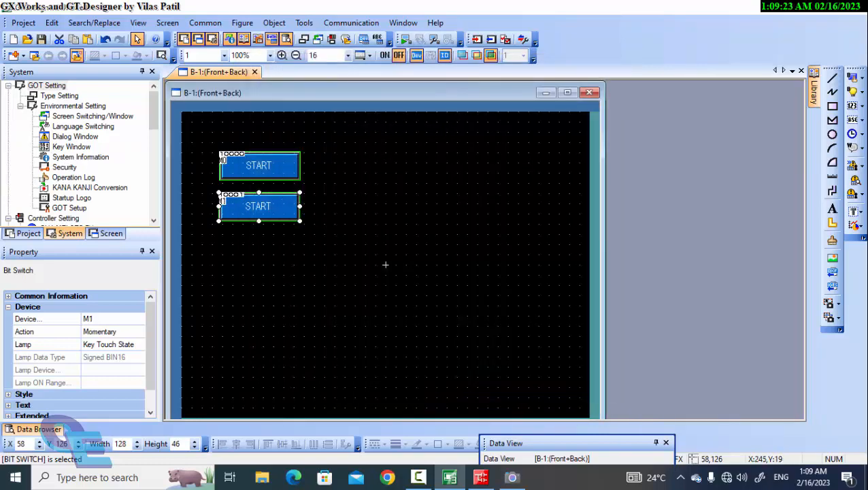
pyautogui.doubleClick(270, 202)
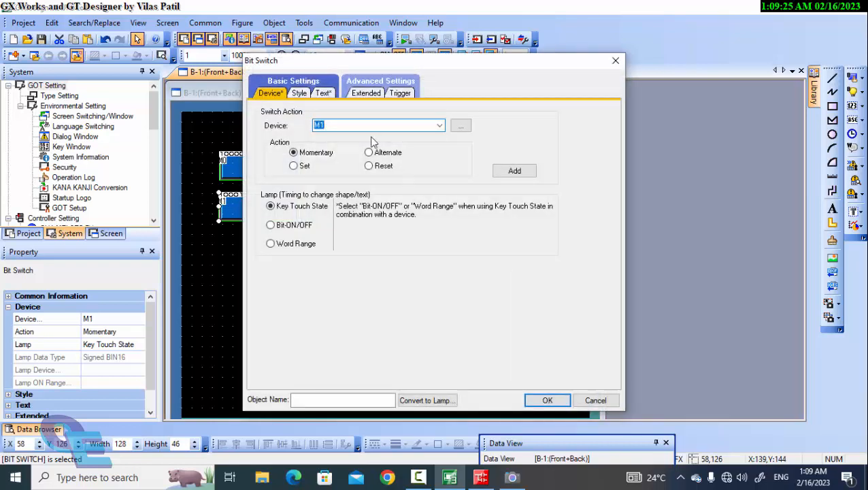
pyautogui.click(337, 125)
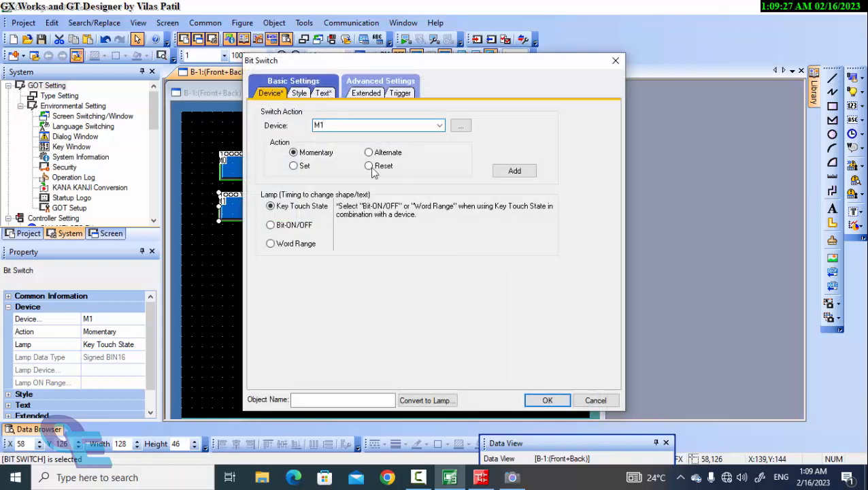
# Replace the M1 switch's label with STOP, keep the text type as Text, and apply the settings.
pyautogui.click(323, 93)
pyautogui.moveTo(504, 254); pyautogui.dragTo(416, 254)
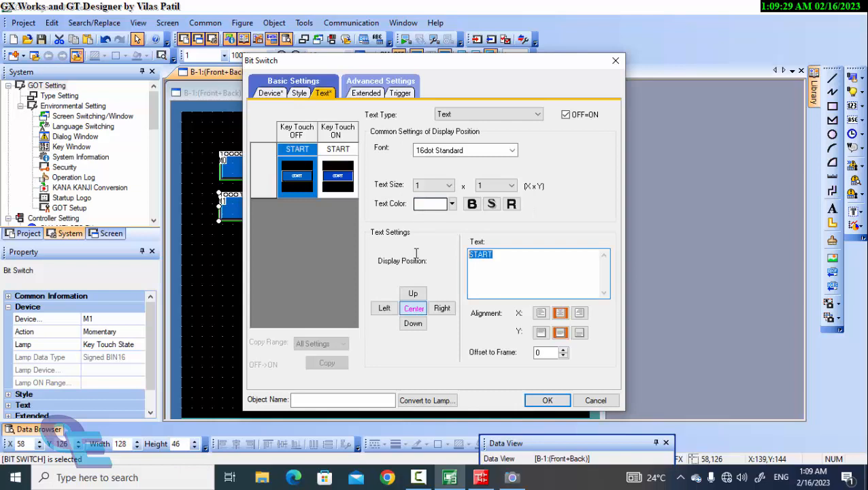
pyautogui.write('M')
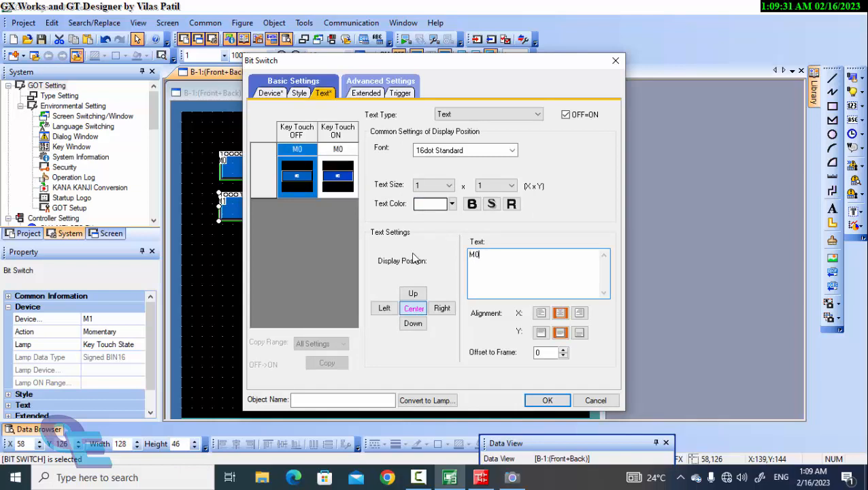
pyautogui.press('BackSpace')
pyautogui.write('STOP')
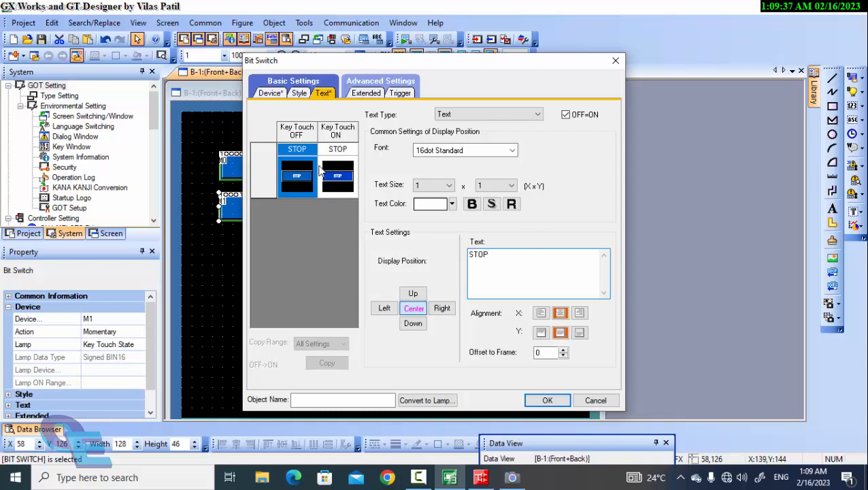
pyautogui.click(285, 175)
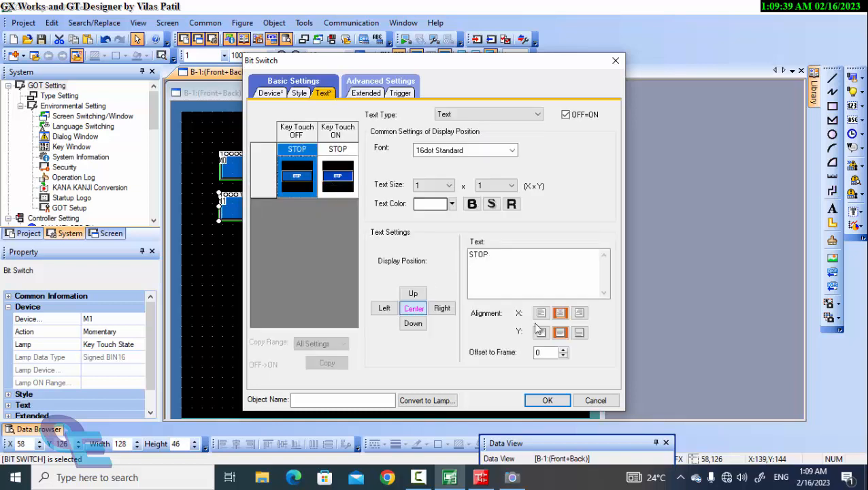
pyautogui.click(350, 176)
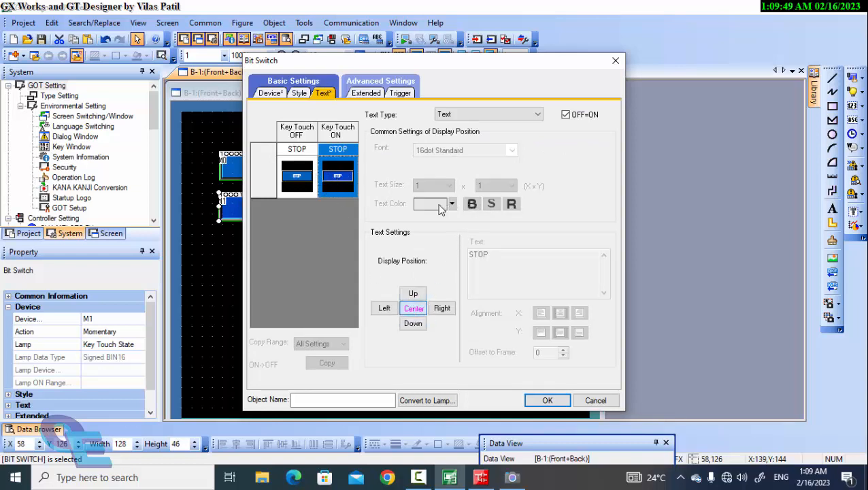
pyautogui.click(446, 115)
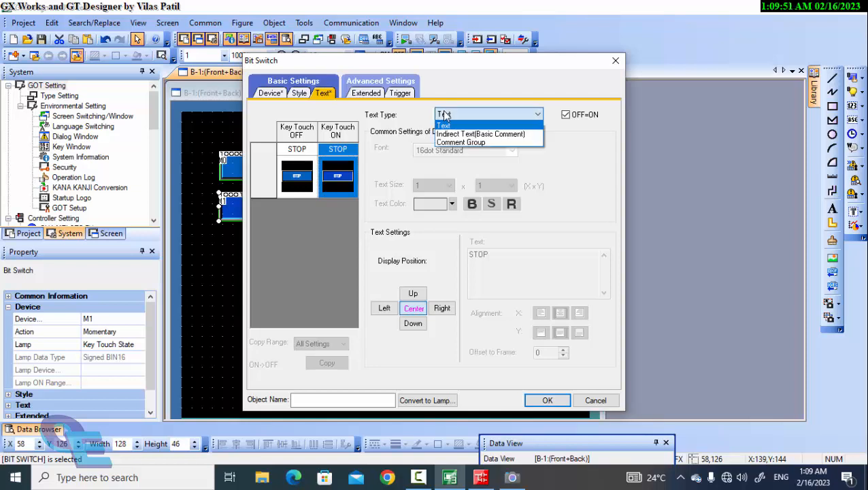
pyautogui.click(443, 125)
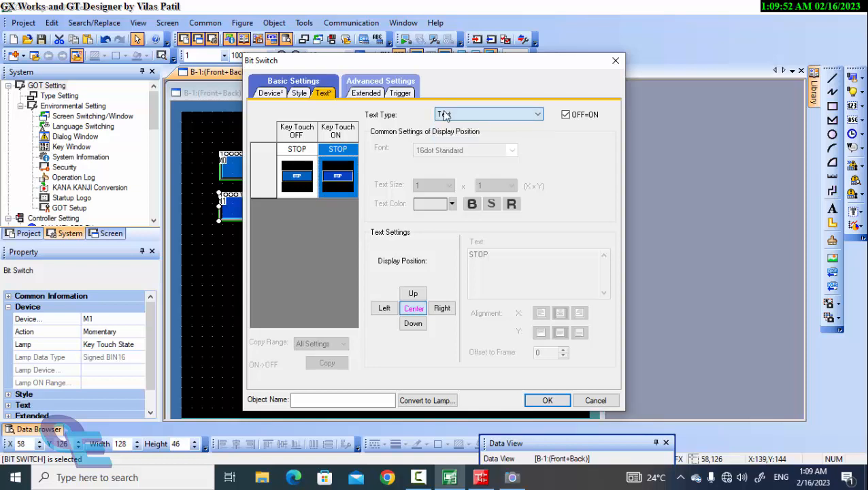
pyautogui.click(547, 401)
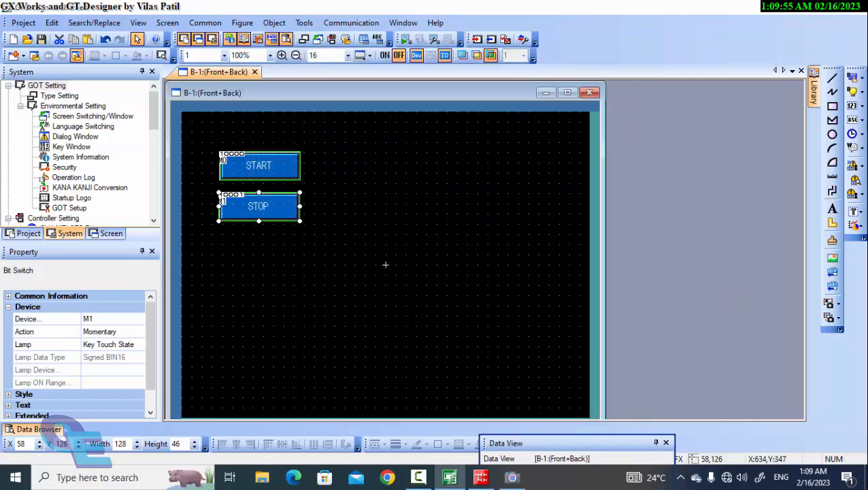
pyautogui.click(861, 92)
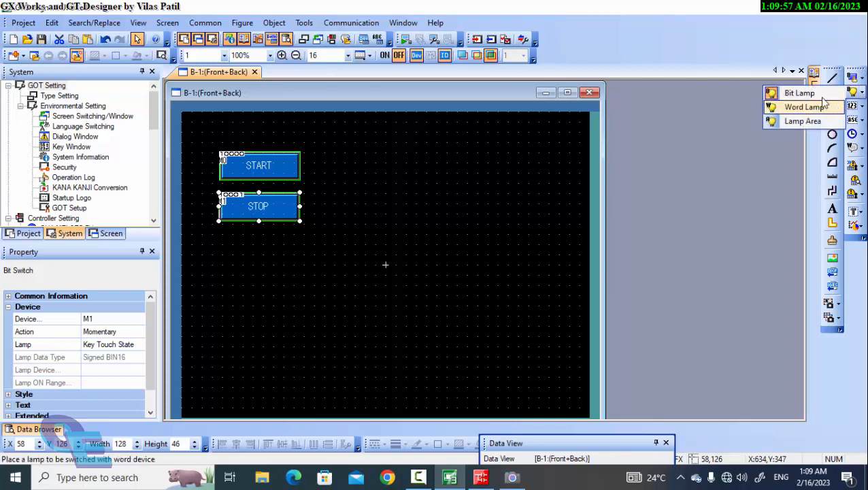
pyautogui.click(843, 104)
pyautogui.moveTo(406, 157); pyautogui.dragTo(467, 219)
pyautogui.hotkey('ctrl', 'a')
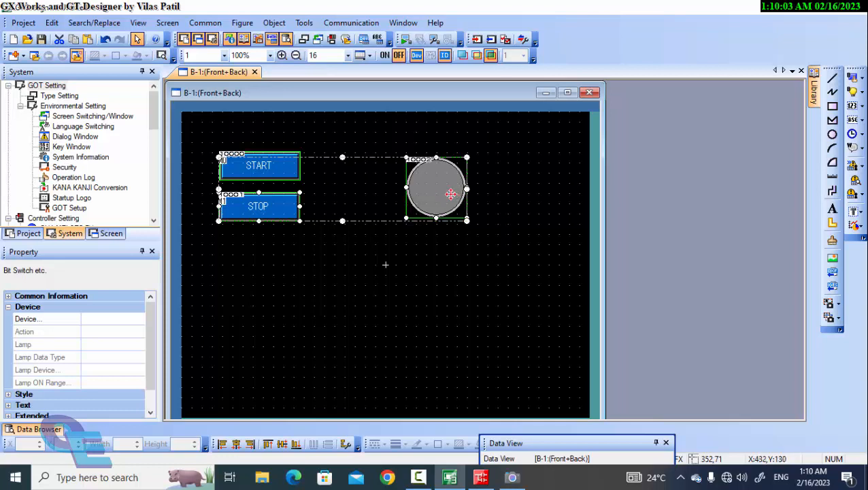
pyautogui.moveTo(453, 194); pyautogui.dragTo(474, 274)
pyautogui.hotkey('ctrl', 'z')
pyautogui.hotkey('ctrl', 'z')
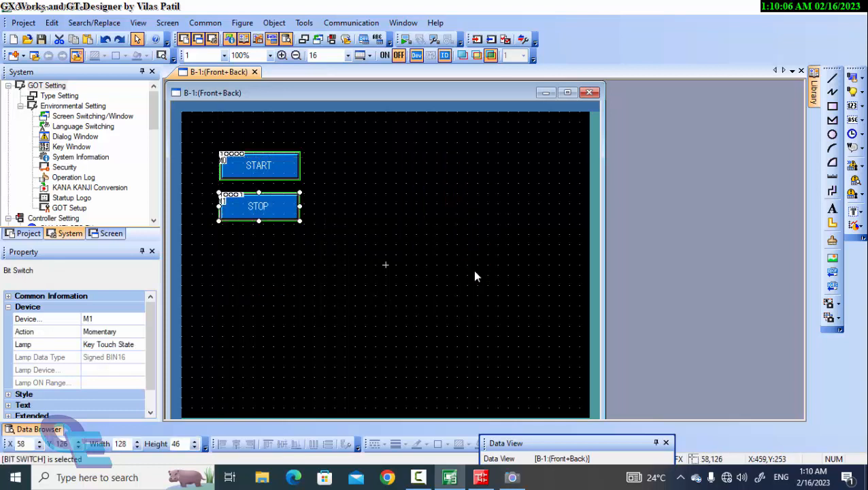
# Place a round bit lamp about 93 × 93 beside the START and STOP switches and set its ON-state lamp color to green.
pyautogui.click(856, 94)
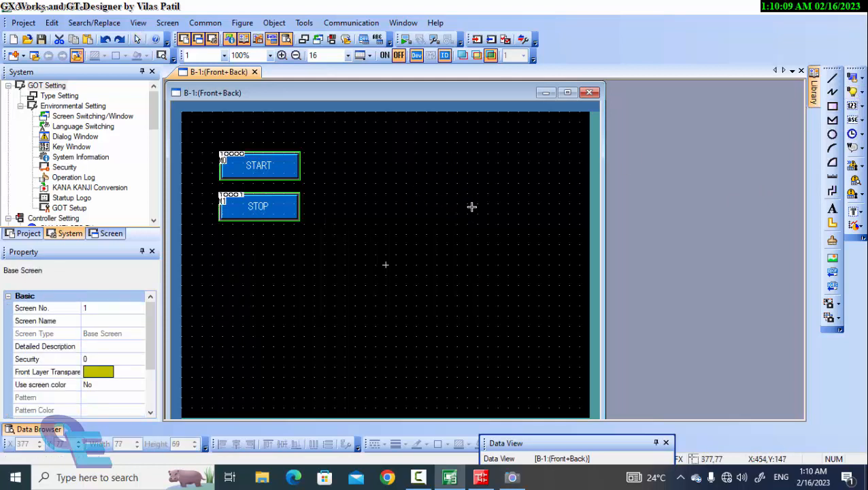
pyautogui.click(480, 226)
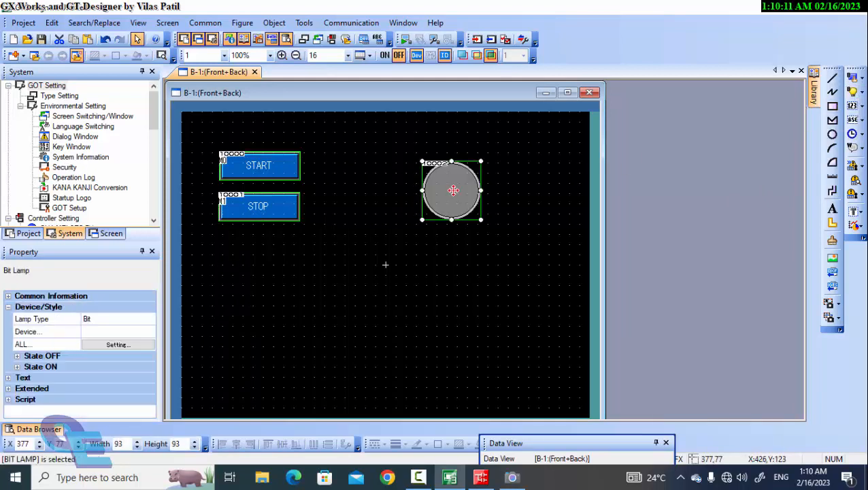
pyautogui.doubleClick(453, 190)
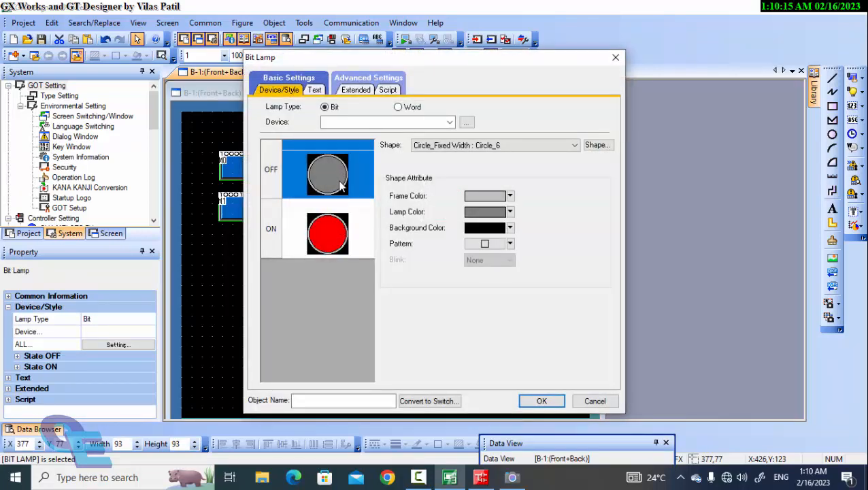
pyautogui.click(338, 233)
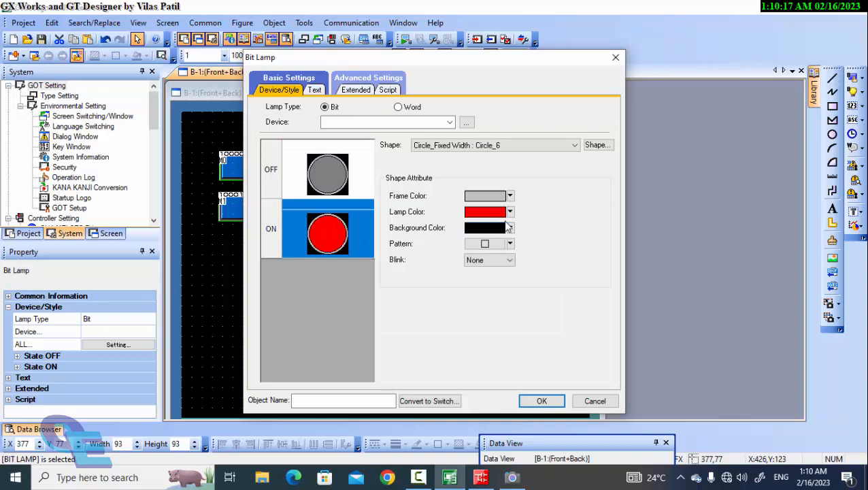
pyautogui.click(510, 212)
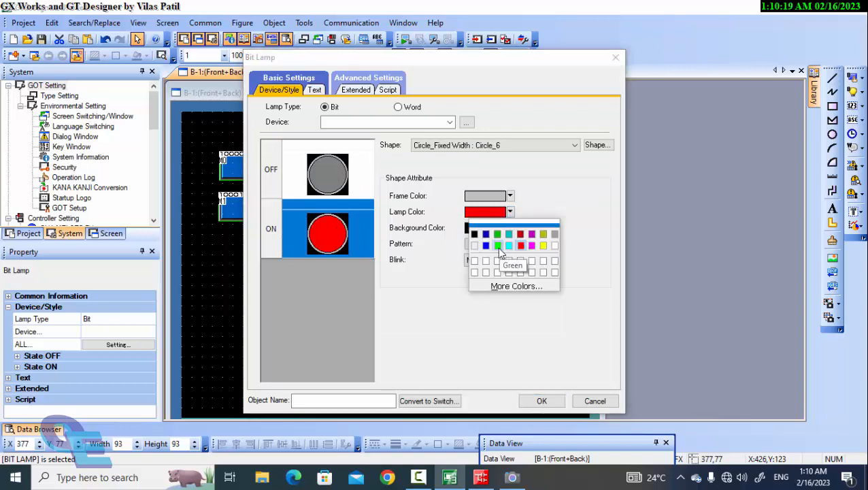
pyautogui.click(497, 246)
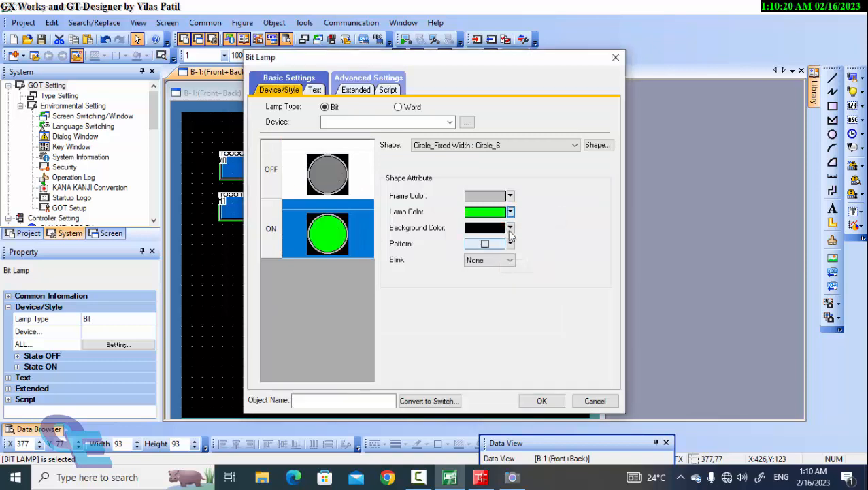
# Set the lamp's device to Y0 and enter LAMP as its label text.
pyautogui.click(390, 124)
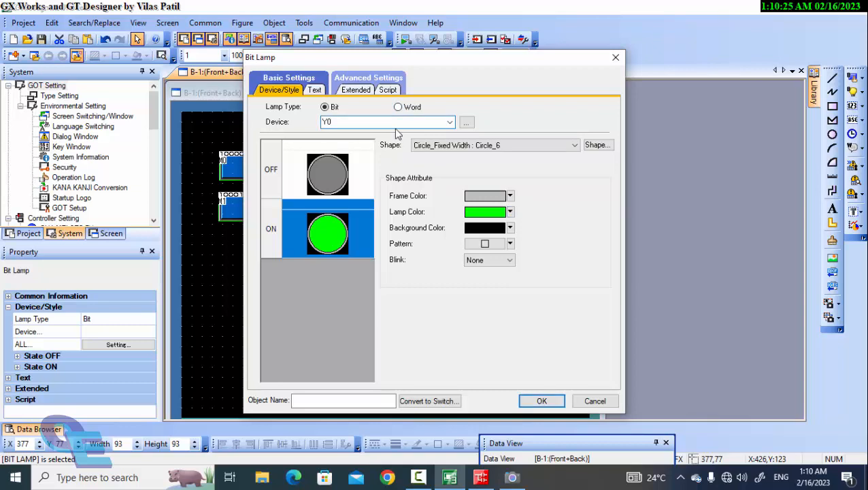
pyautogui.press('Return')
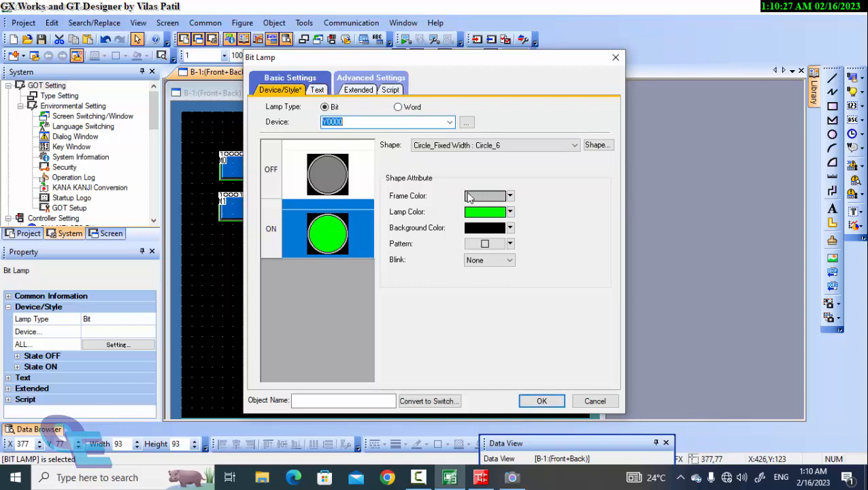
pyautogui.click(316, 89)
pyautogui.click(520, 284)
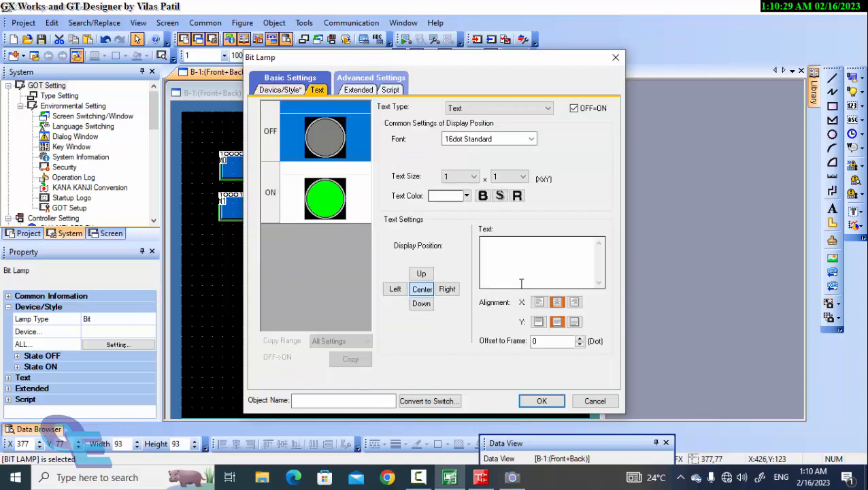
pyautogui.write('LAMP')
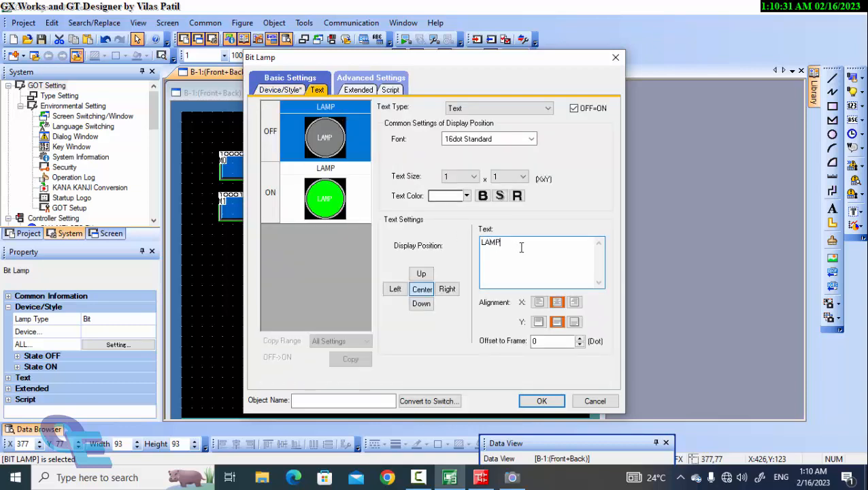
# Try LAMP ON and LAMP OFF as the lamp's label, restore it to LAMP, and apply the lamp settings.
pyautogui.write(' ON')
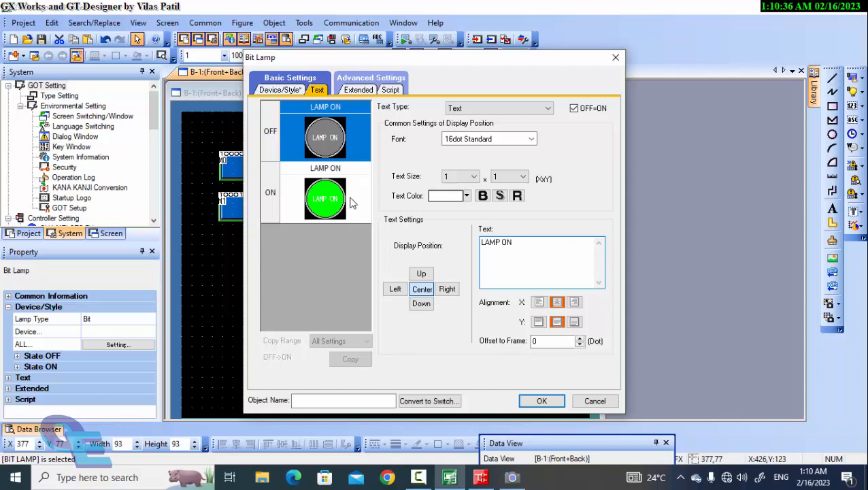
pyautogui.click(330, 141)
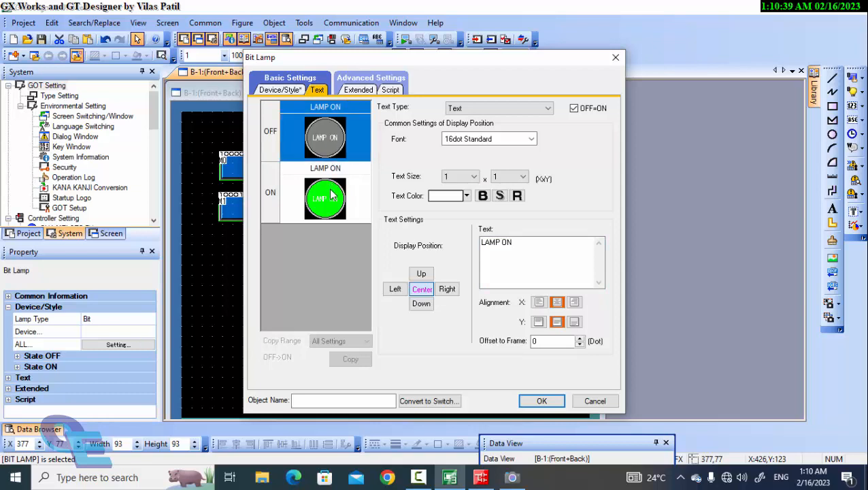
pyautogui.click(525, 243)
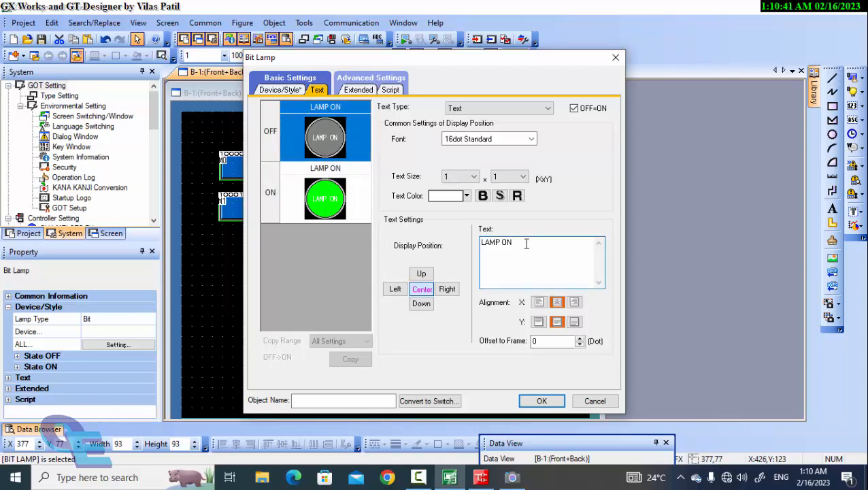
pyautogui.press('BackSpace')
pyautogui.press('BackSpace')
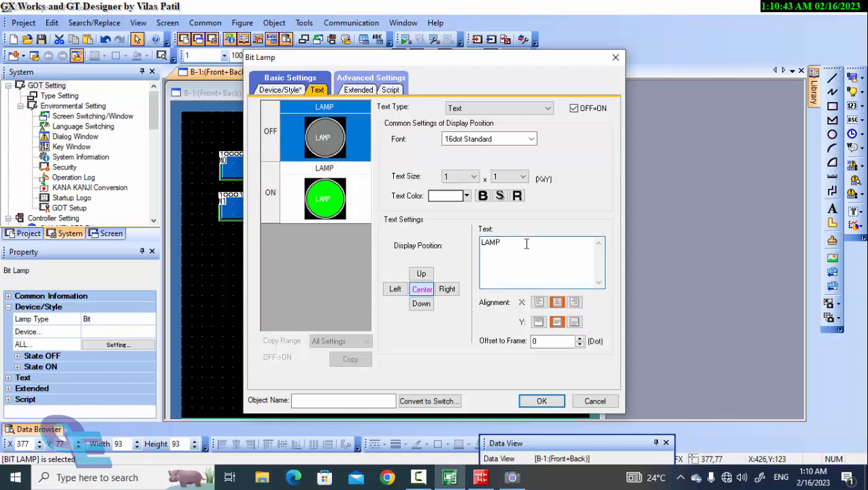
pyautogui.write('OFF')
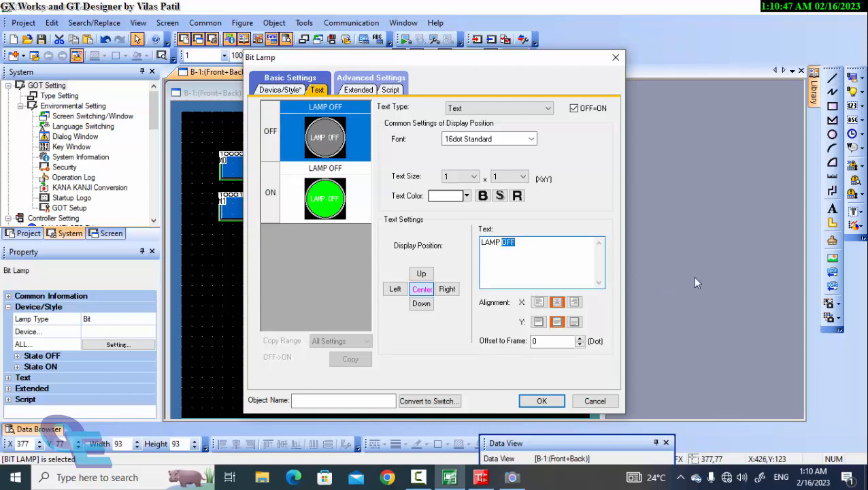
pyautogui.press('BackSpace')
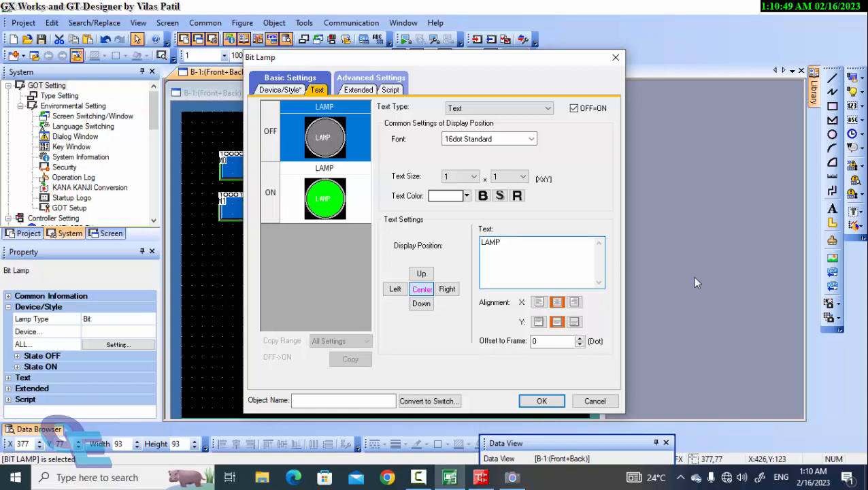
pyautogui.click(541, 401)
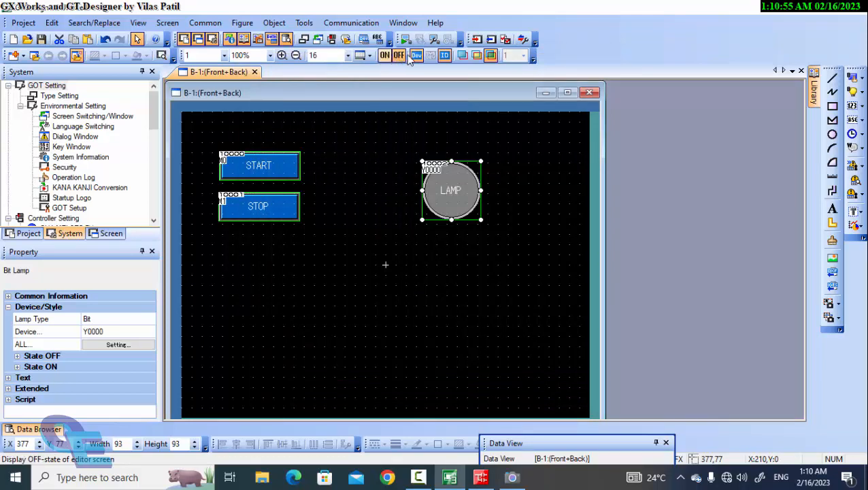
# Set the simulator's connection to CPU with MELSEC-FX on COM1 and apply the options.
pyautogui.click(435, 40)
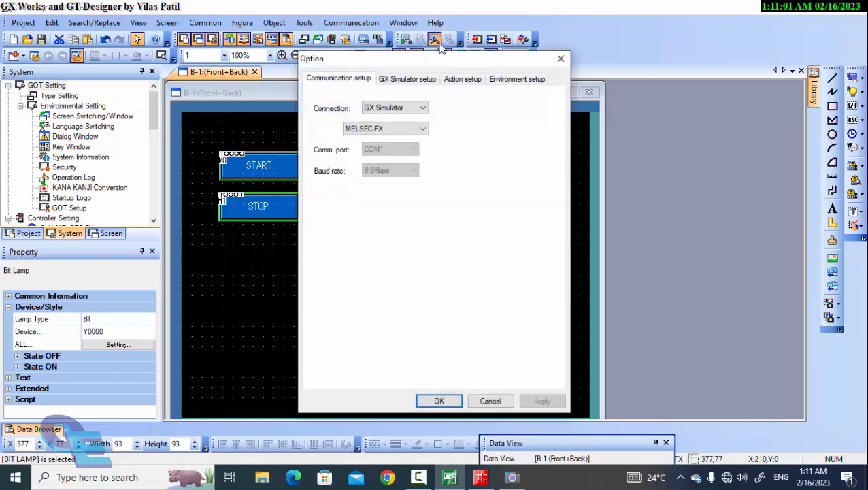
pyautogui.click(400, 107)
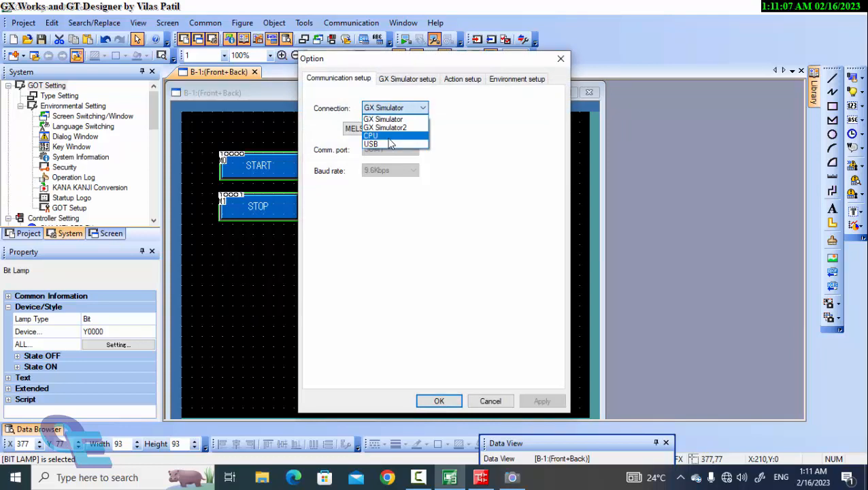
pyautogui.click(389, 136)
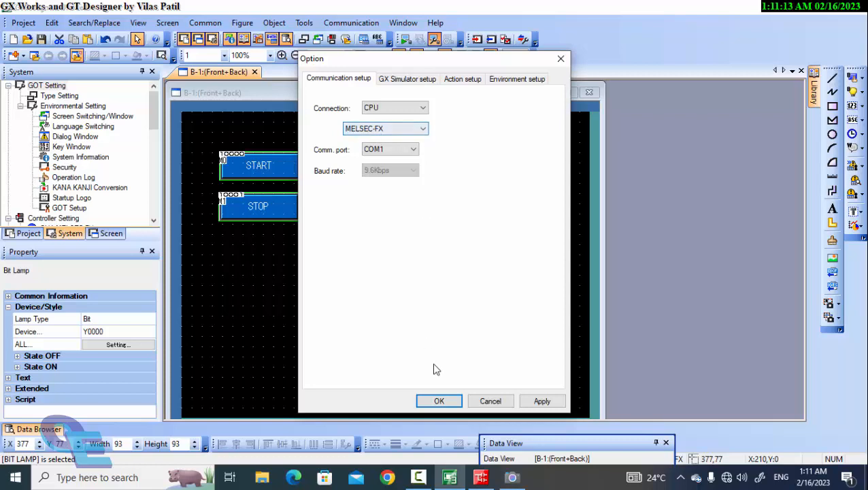
pyautogui.click(542, 401)
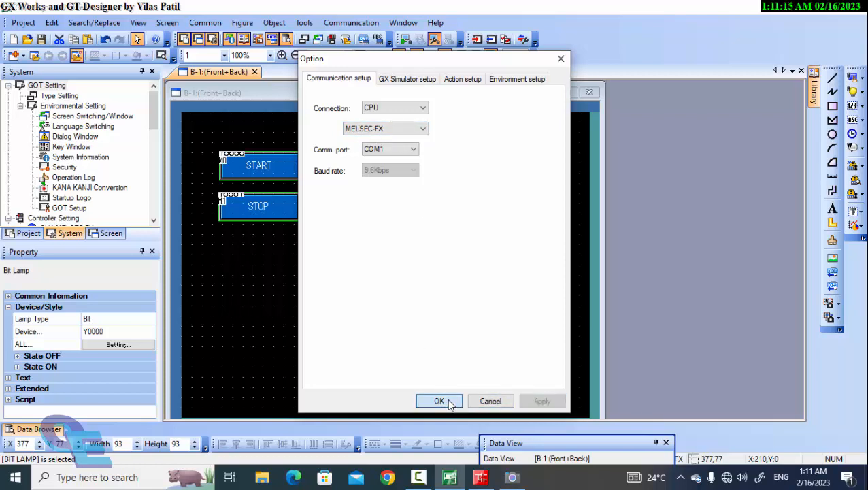
pyautogui.click(439, 401)
# Try to run the START/STOP screen in GT Simulator3 over the CPU connection and close the simulator.
pyautogui.click(405, 38)
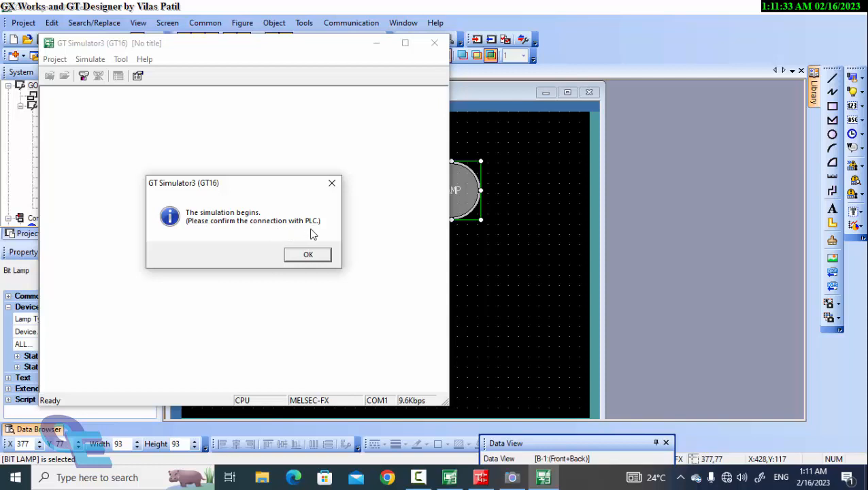
pyautogui.click(306, 254)
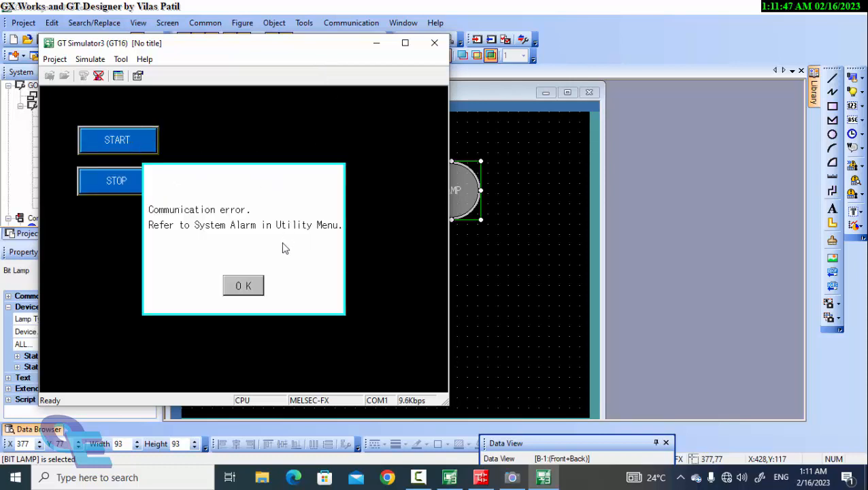
pyautogui.click(245, 286)
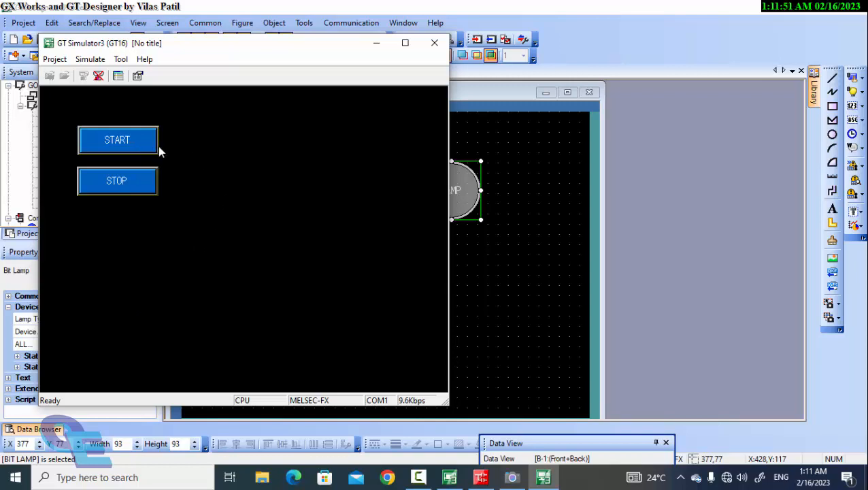
pyautogui.click(100, 63)
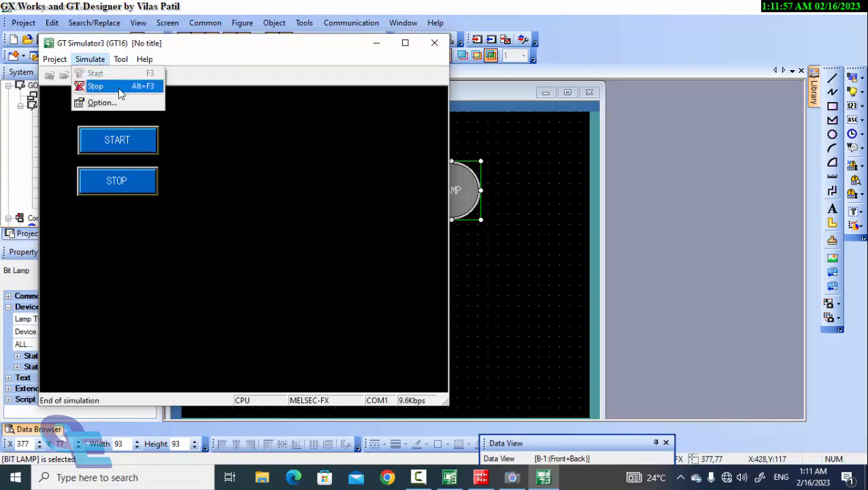
pyautogui.click(148, 156)
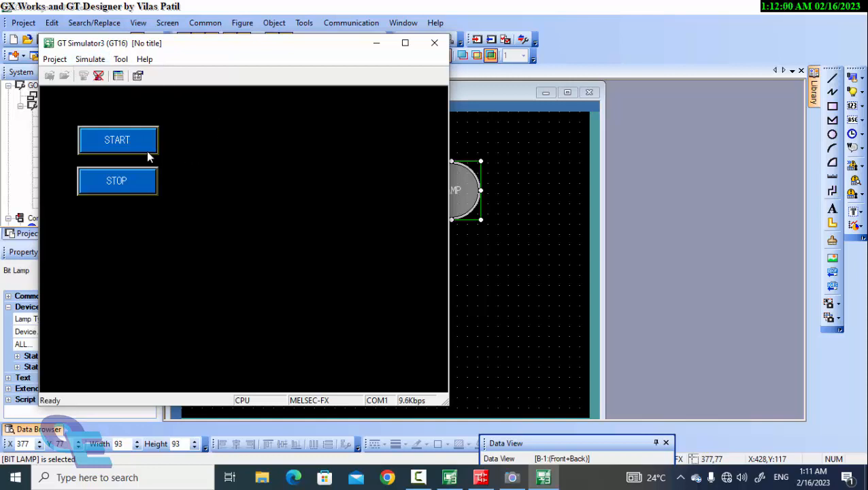
pyautogui.click(146, 188)
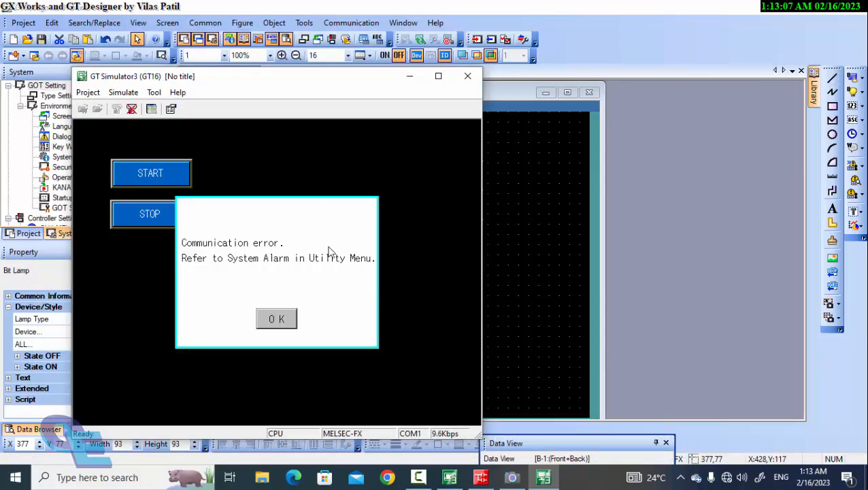
pyautogui.click(276, 319)
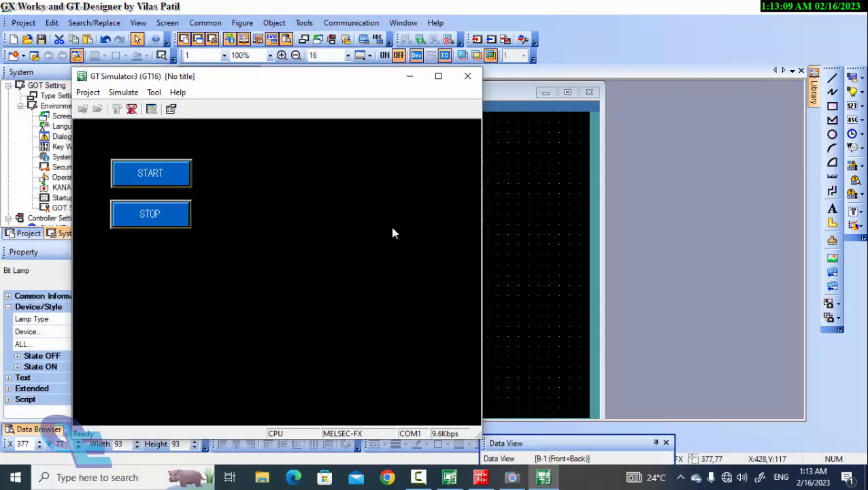
pyautogui.click(467, 75)
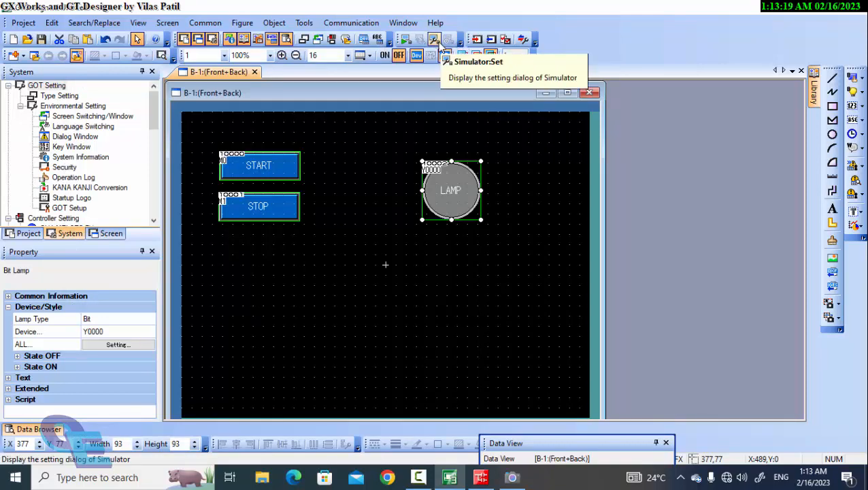
# Reopen the simulator settings, check the COM ports offered for the CPU connection, and set the connection to USB.
pyautogui.click(438, 43)
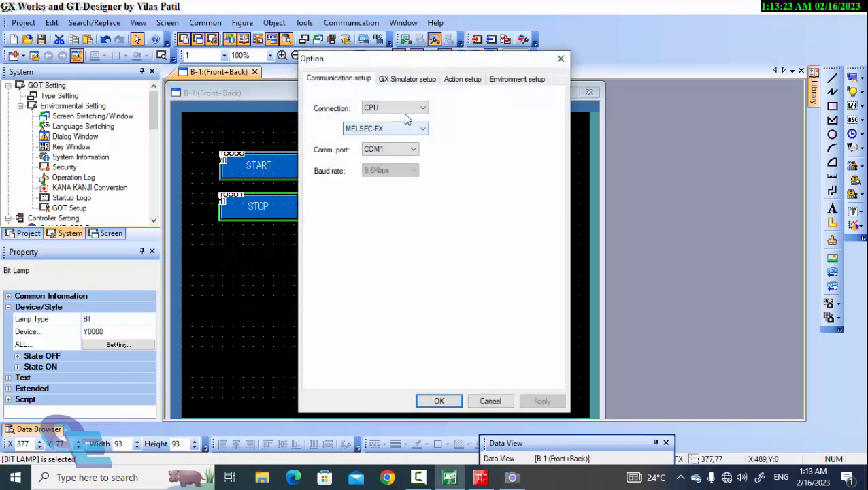
pyautogui.click(404, 108)
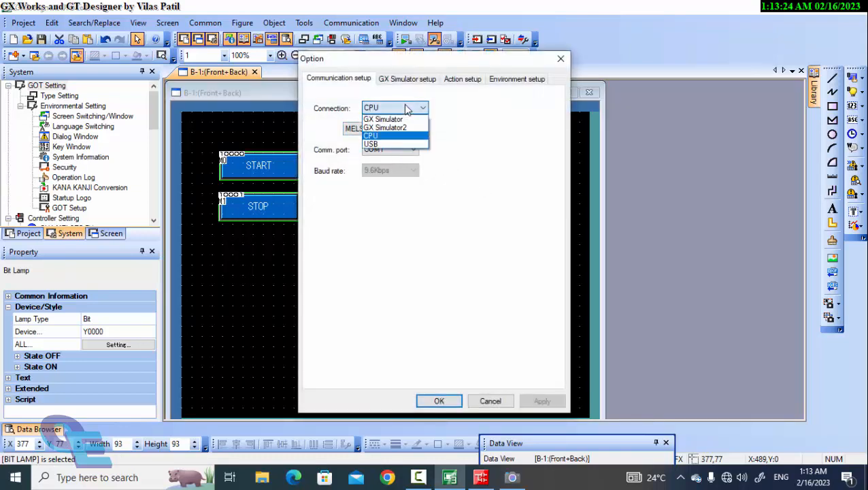
pyautogui.click(401, 145)
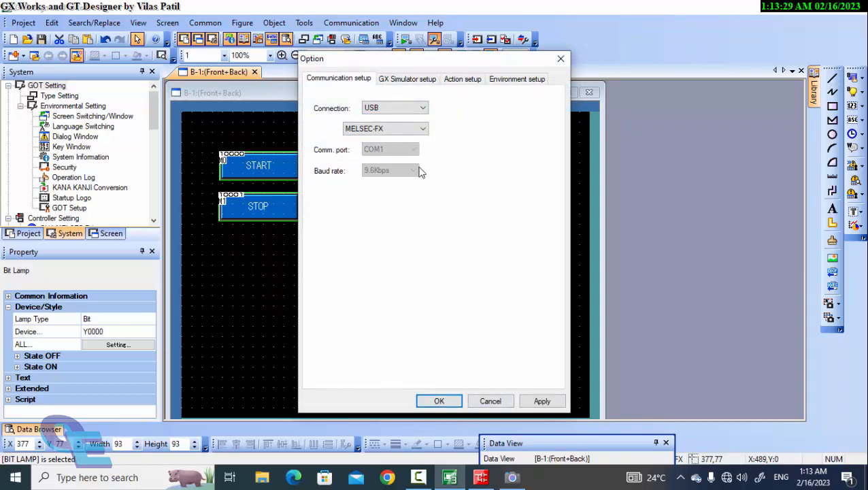
pyautogui.click(410, 107)
pyautogui.click(399, 136)
pyautogui.click(397, 150)
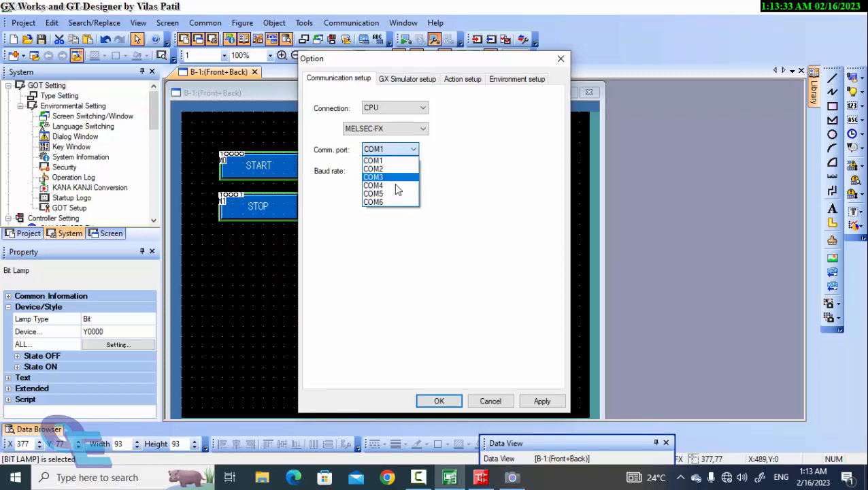
pyautogui.click(401, 110)
pyautogui.click(403, 111)
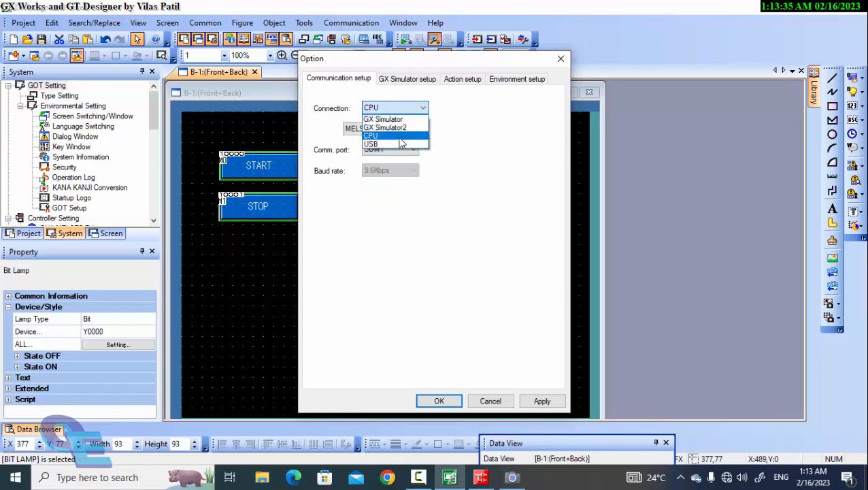
pyautogui.click(401, 145)
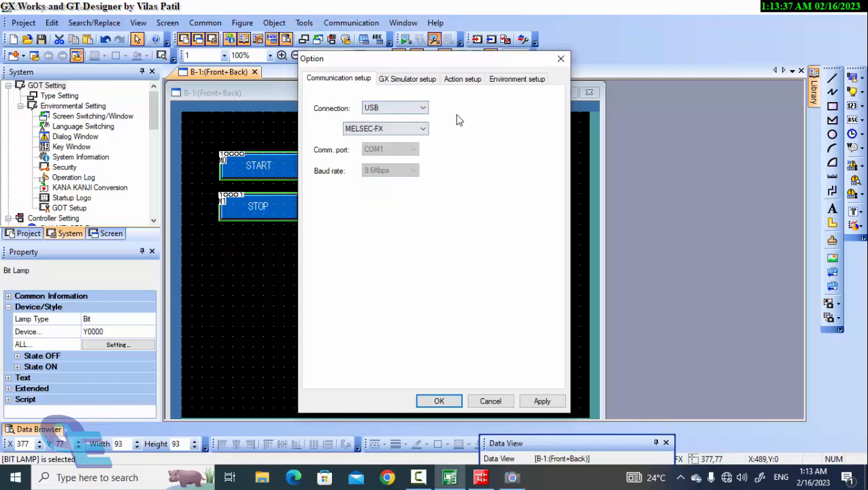
# Check the monitored ladder in GX Works2, return to GT Designer3, and apply the simulator options with USB and MELSEC-FX.
pyautogui.click(416, 108)
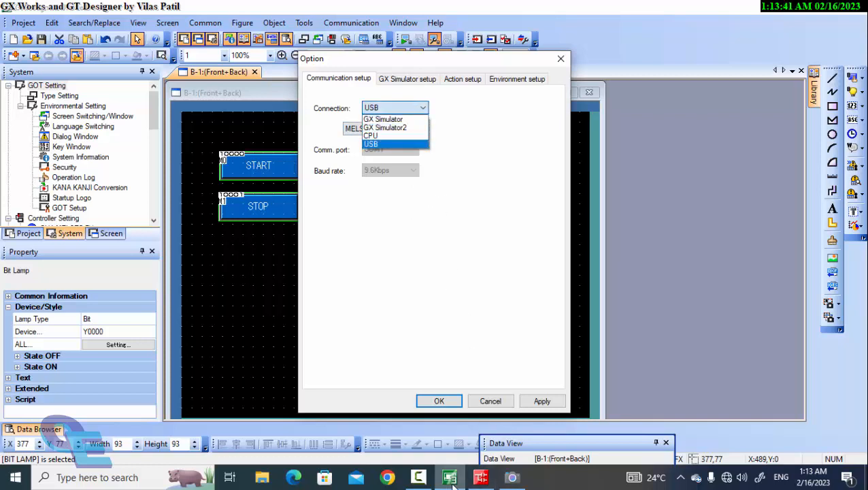
pyautogui.click(479, 483)
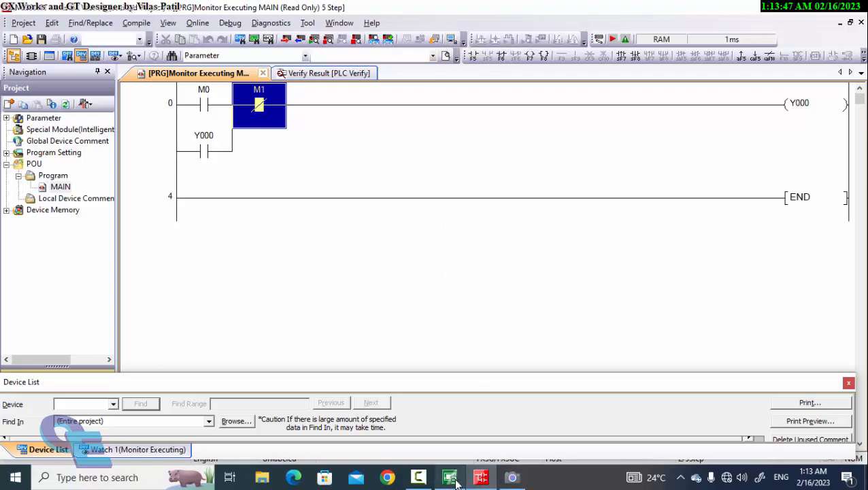
pyautogui.moveTo(454, 482)
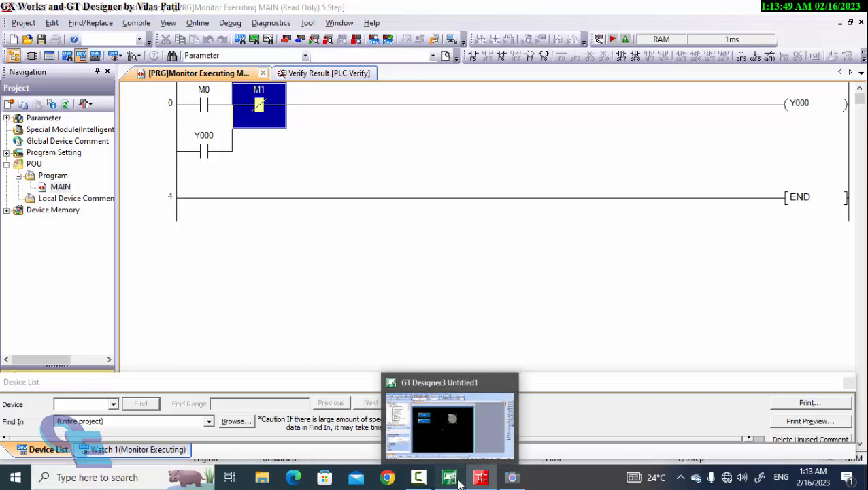
pyautogui.click(448, 425)
pyautogui.click(415, 112)
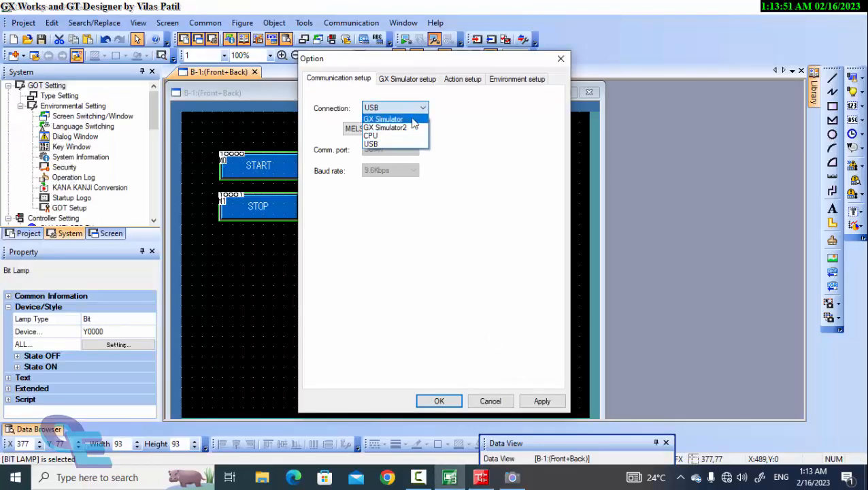
pyautogui.click(476, 119)
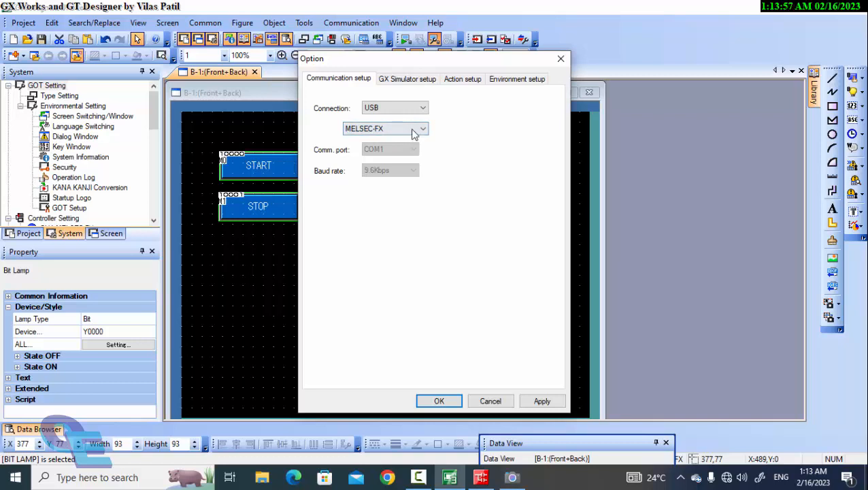
pyautogui.click(542, 401)
pyautogui.click(457, 403)
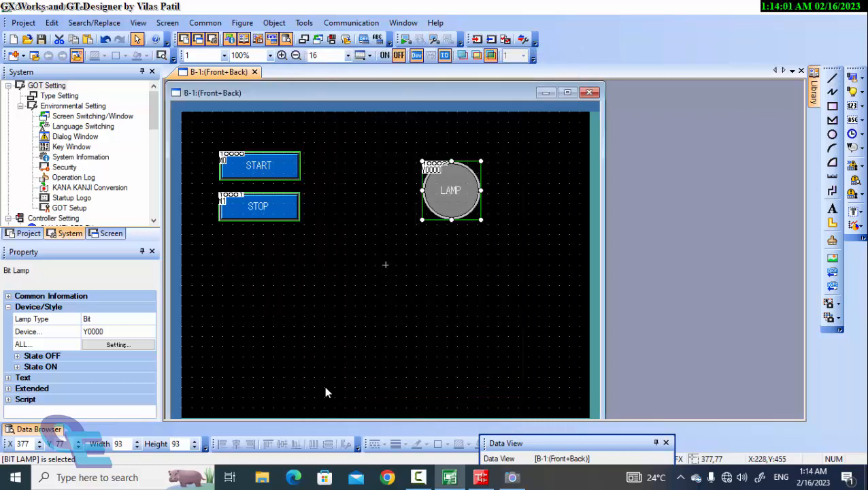
# Start the screen simulation over the USB connection, confirm its start, and place the simulator window over the PLC's live camera view.
pyautogui.click(406, 42)
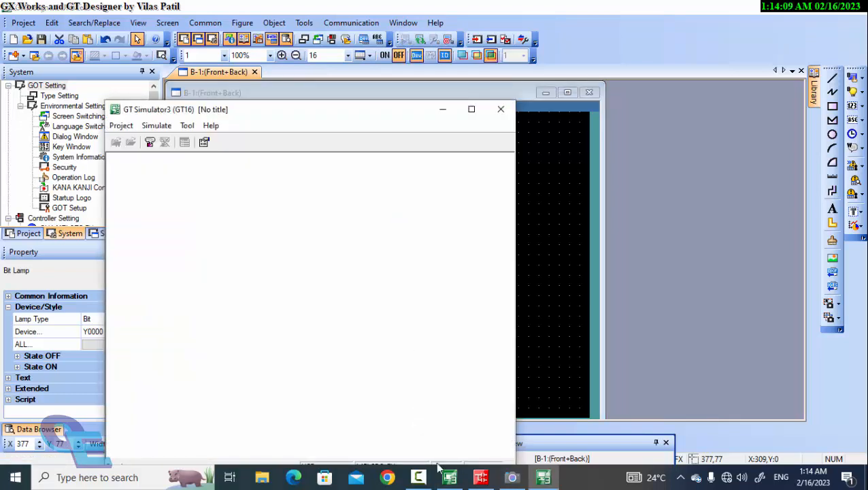
pyautogui.click(503, 479)
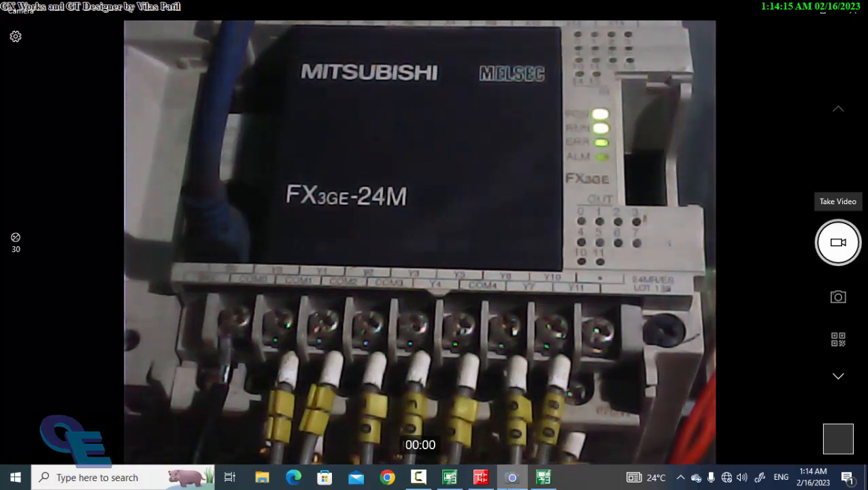
pyautogui.click(543, 477)
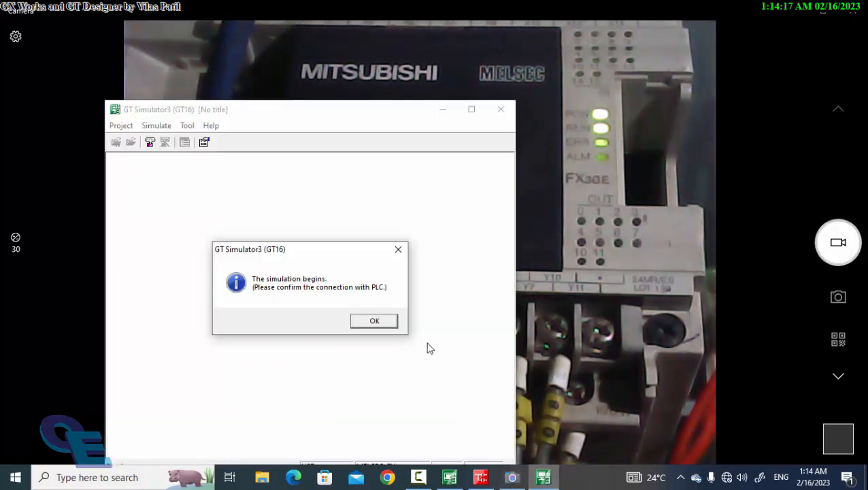
pyautogui.click(392, 321)
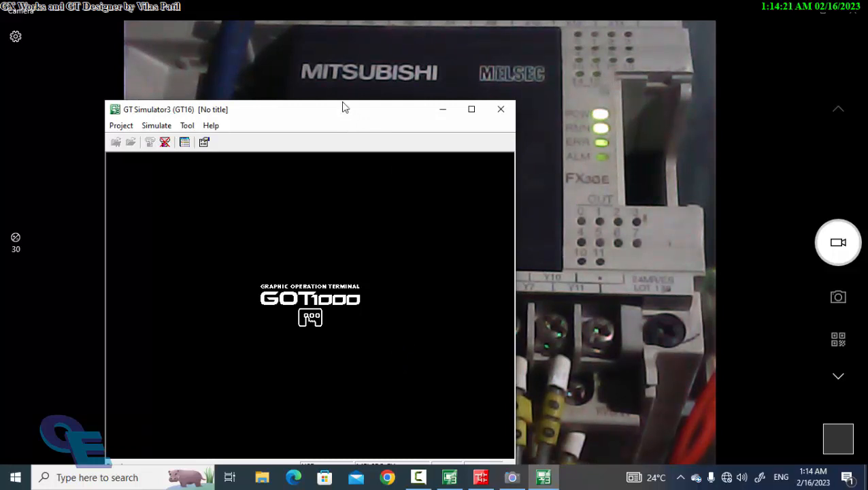
pyautogui.moveTo(329, 102); pyautogui.dragTo(316, 57)
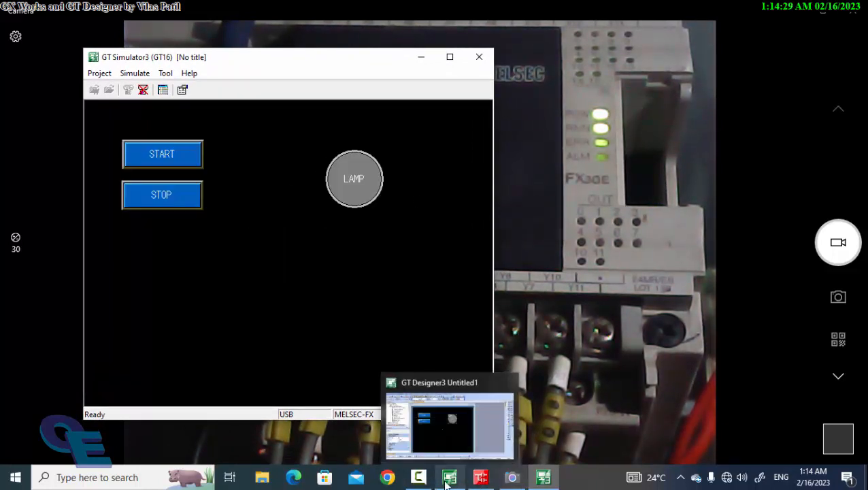
# Check the monitored ladder in GX Works2, return to GT Simulator3 over the camera view, and operate START.
pyautogui.click(476, 481)
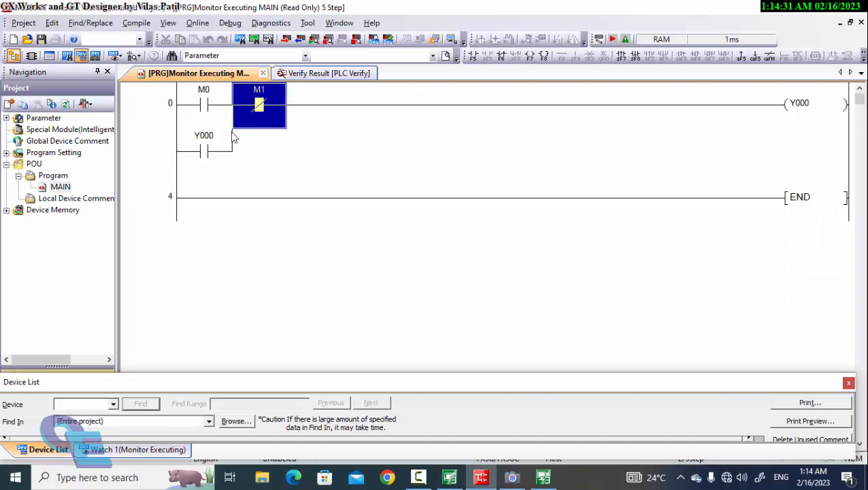
pyautogui.click(250, 145)
pyautogui.click(349, 164)
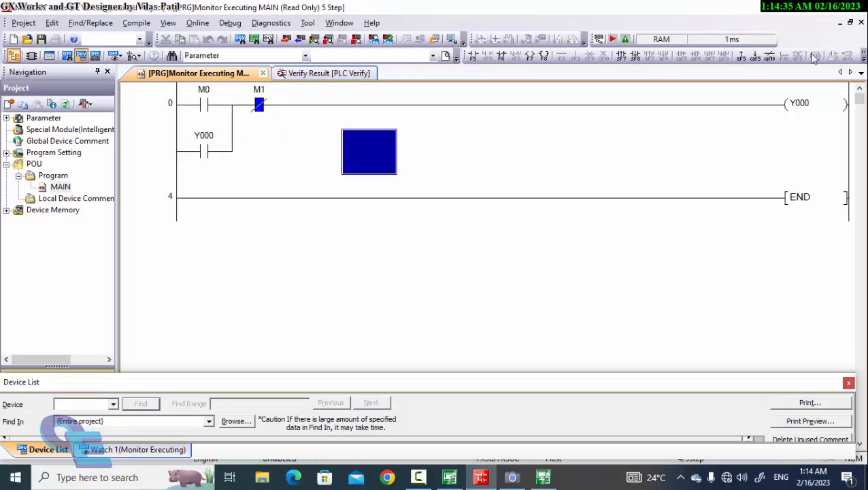
pyautogui.click(794, 6)
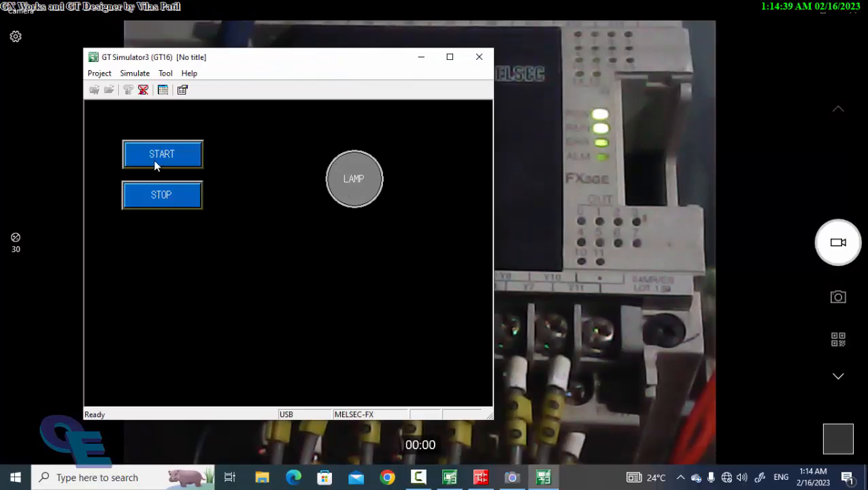
pyautogui.click(155, 166)
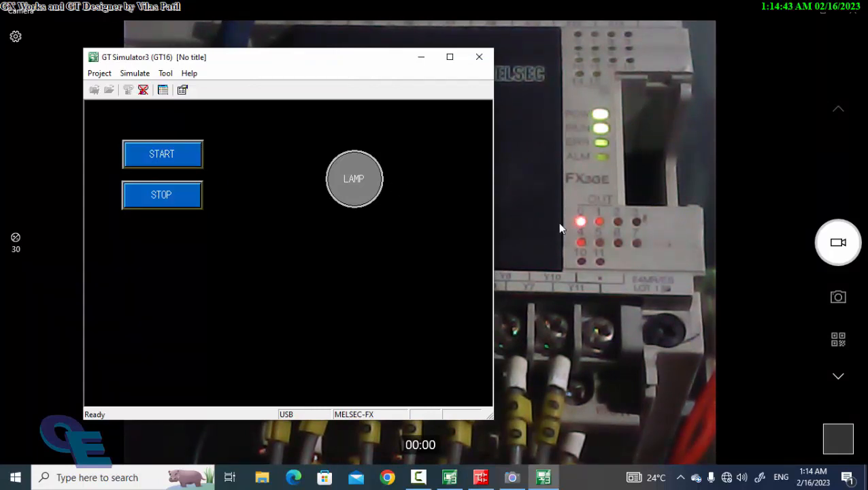
# Restore GX Works2 to a smaller window beside the simulator with the ladder monitor in view, and operate STOP and START.
pyautogui.click(481, 477)
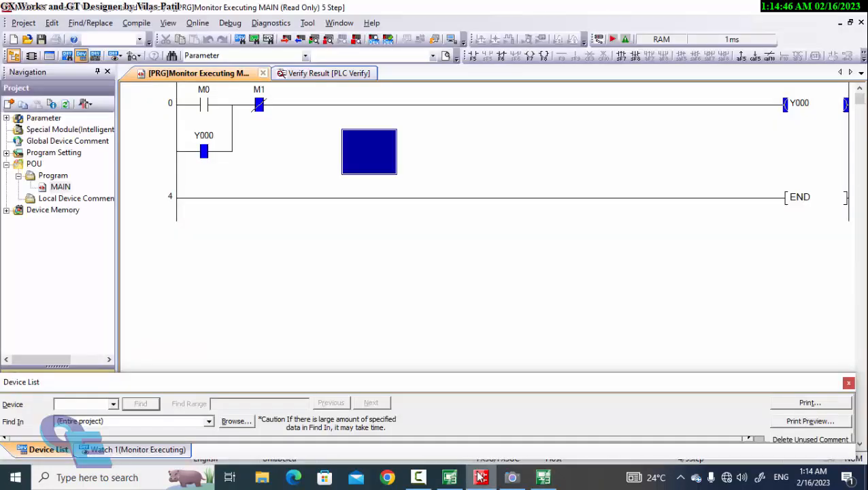
pyautogui.doubleClick(470, 7)
pyautogui.moveTo(278, 87); pyautogui.dragTo(770, 249)
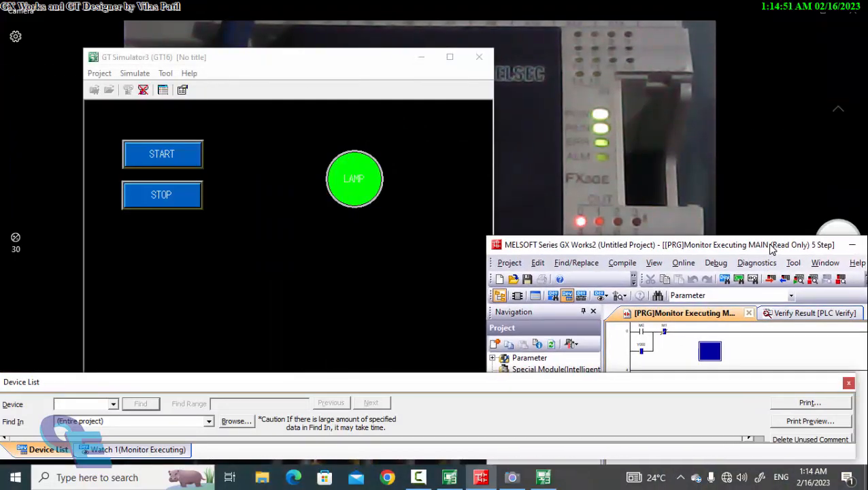
pyautogui.click(151, 203)
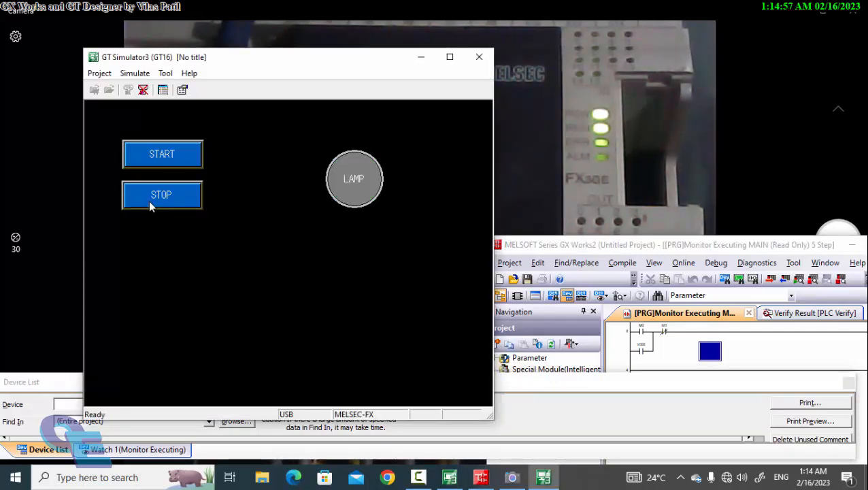
pyautogui.click(191, 162)
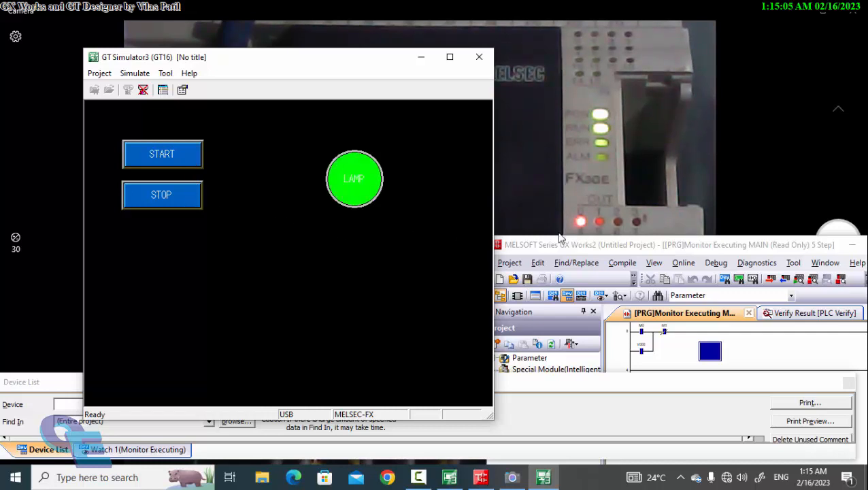
# Shrink the simulator window around its objects and arrange it with the GX Works2 ladder clear of the PLC's output LEDs.
pyautogui.moveTo(257, 60); pyautogui.dragTo(212, 81)
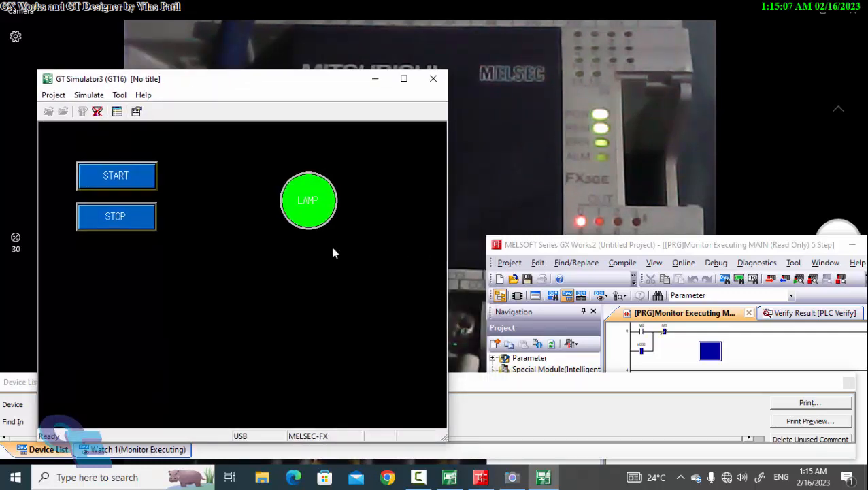
pyautogui.moveTo(446, 440); pyautogui.dragTo(367, 317)
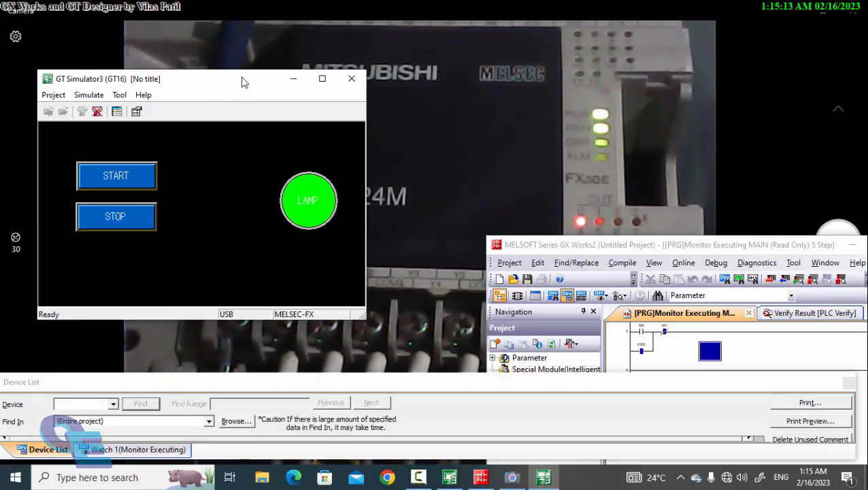
pyautogui.moveTo(244, 82); pyautogui.dragTo(228, 25)
pyautogui.moveTo(631, 248); pyautogui.dragTo(224, 246)
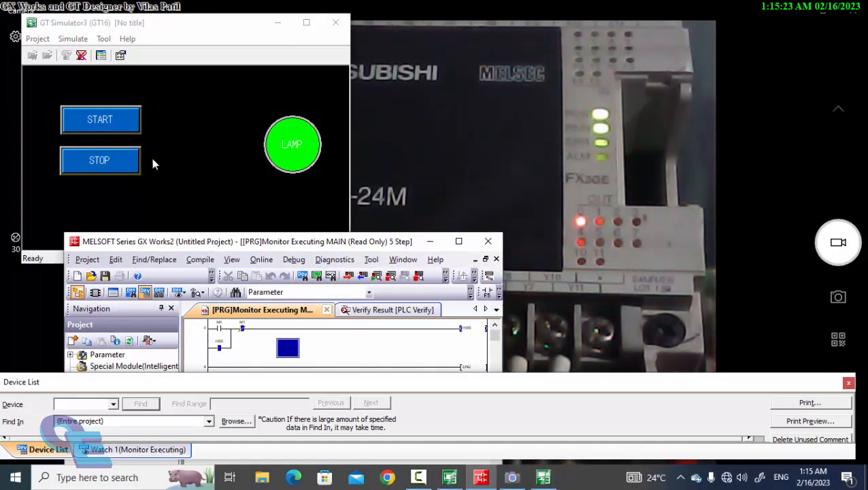
# Test the latching circuit by operating START and STOP alternately twice on the simulated screen.
pyautogui.click(116, 122)
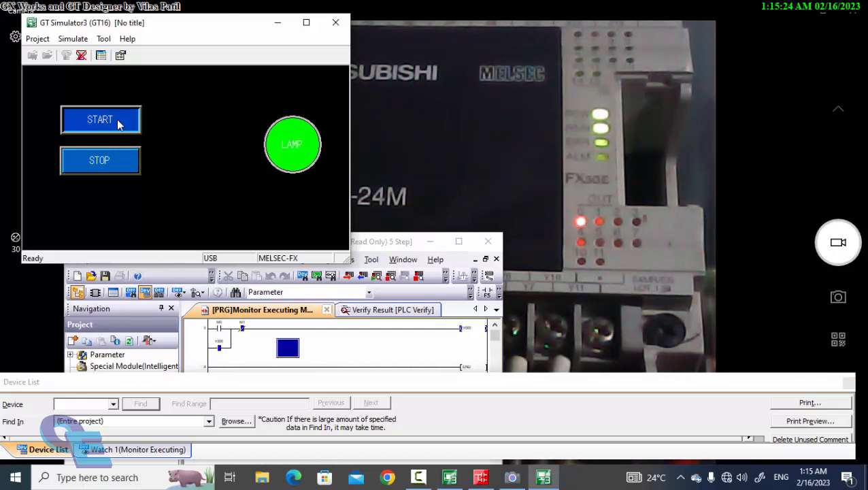
pyautogui.click(116, 162)
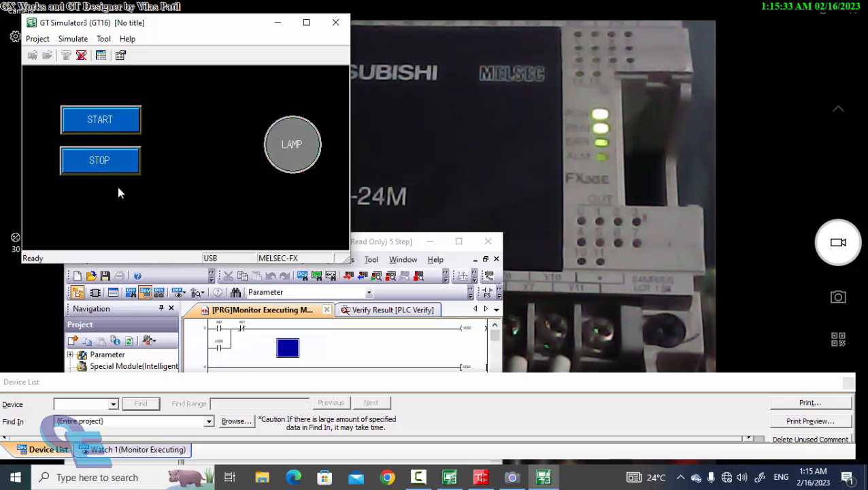
pyautogui.click(119, 127)
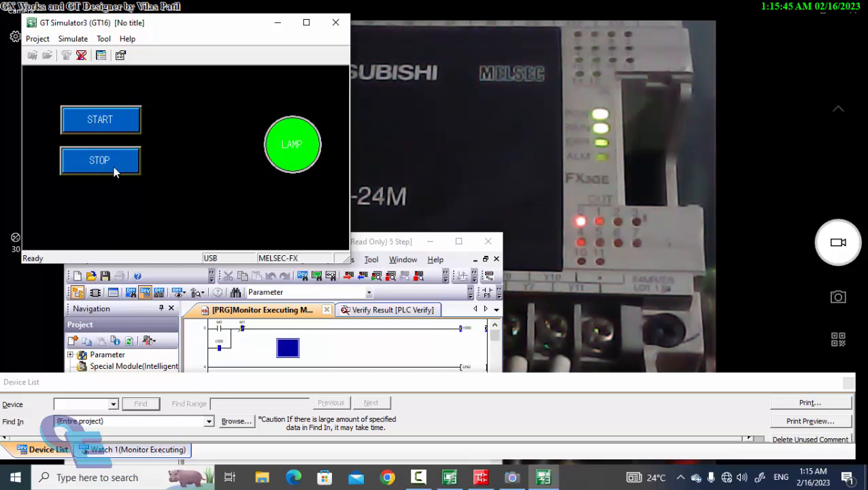
pyautogui.click(114, 172)
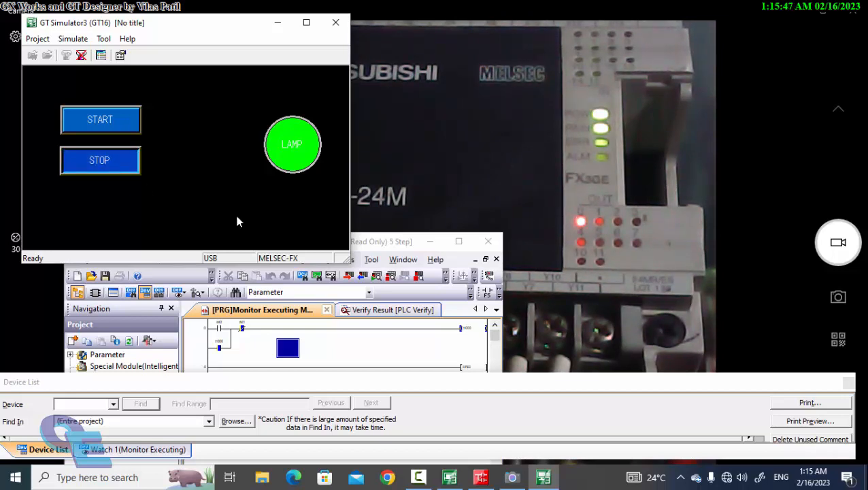